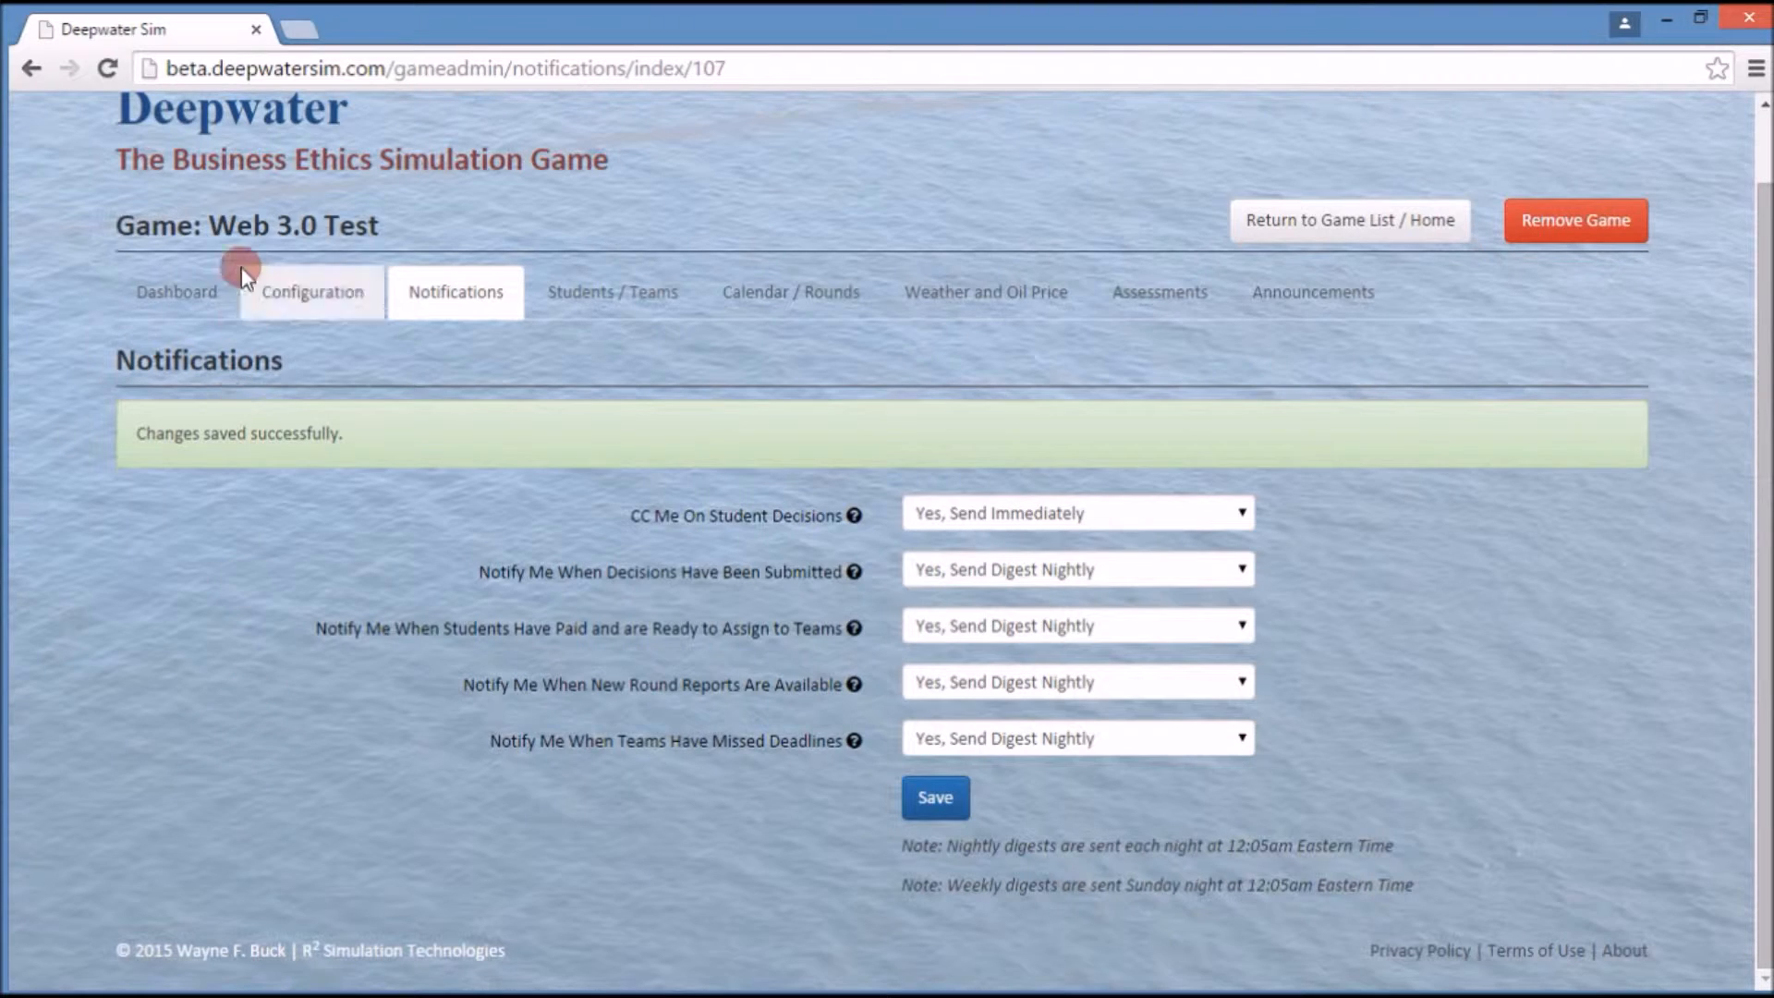
# Step: Look through the Web 3.0 Test game's dashboard, game configuration and notification settings
pyautogui.click(175, 292)
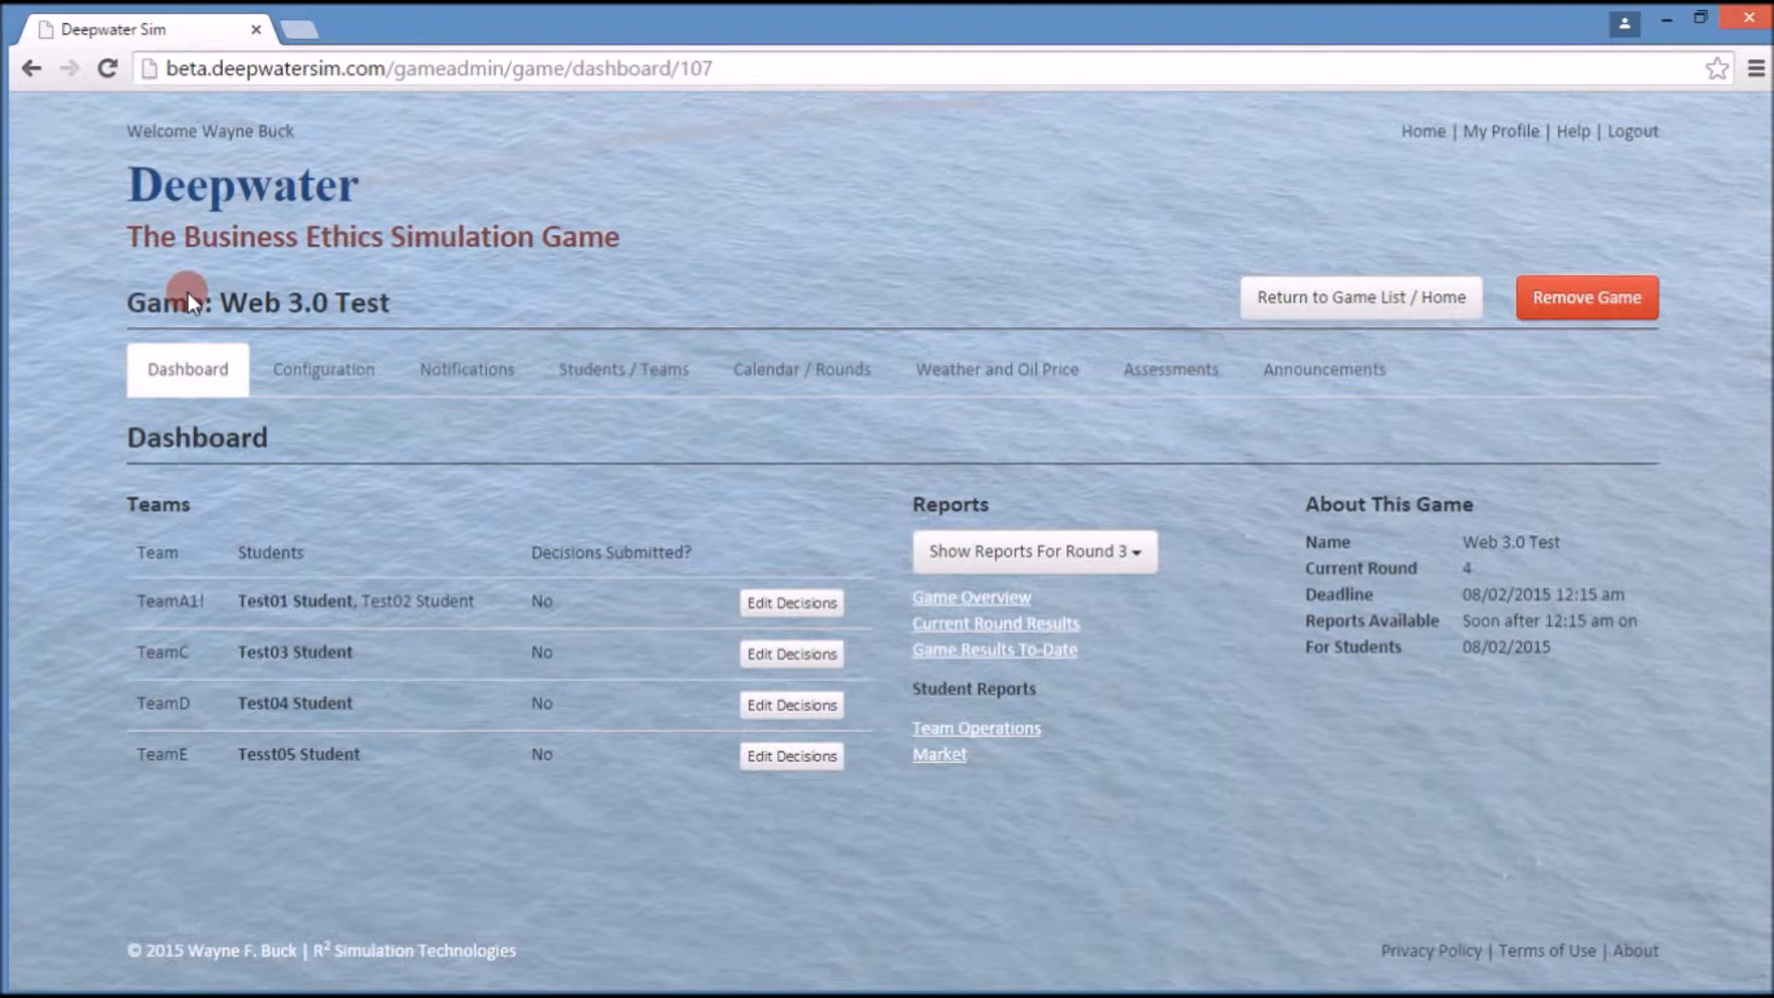
pyautogui.click(328, 369)
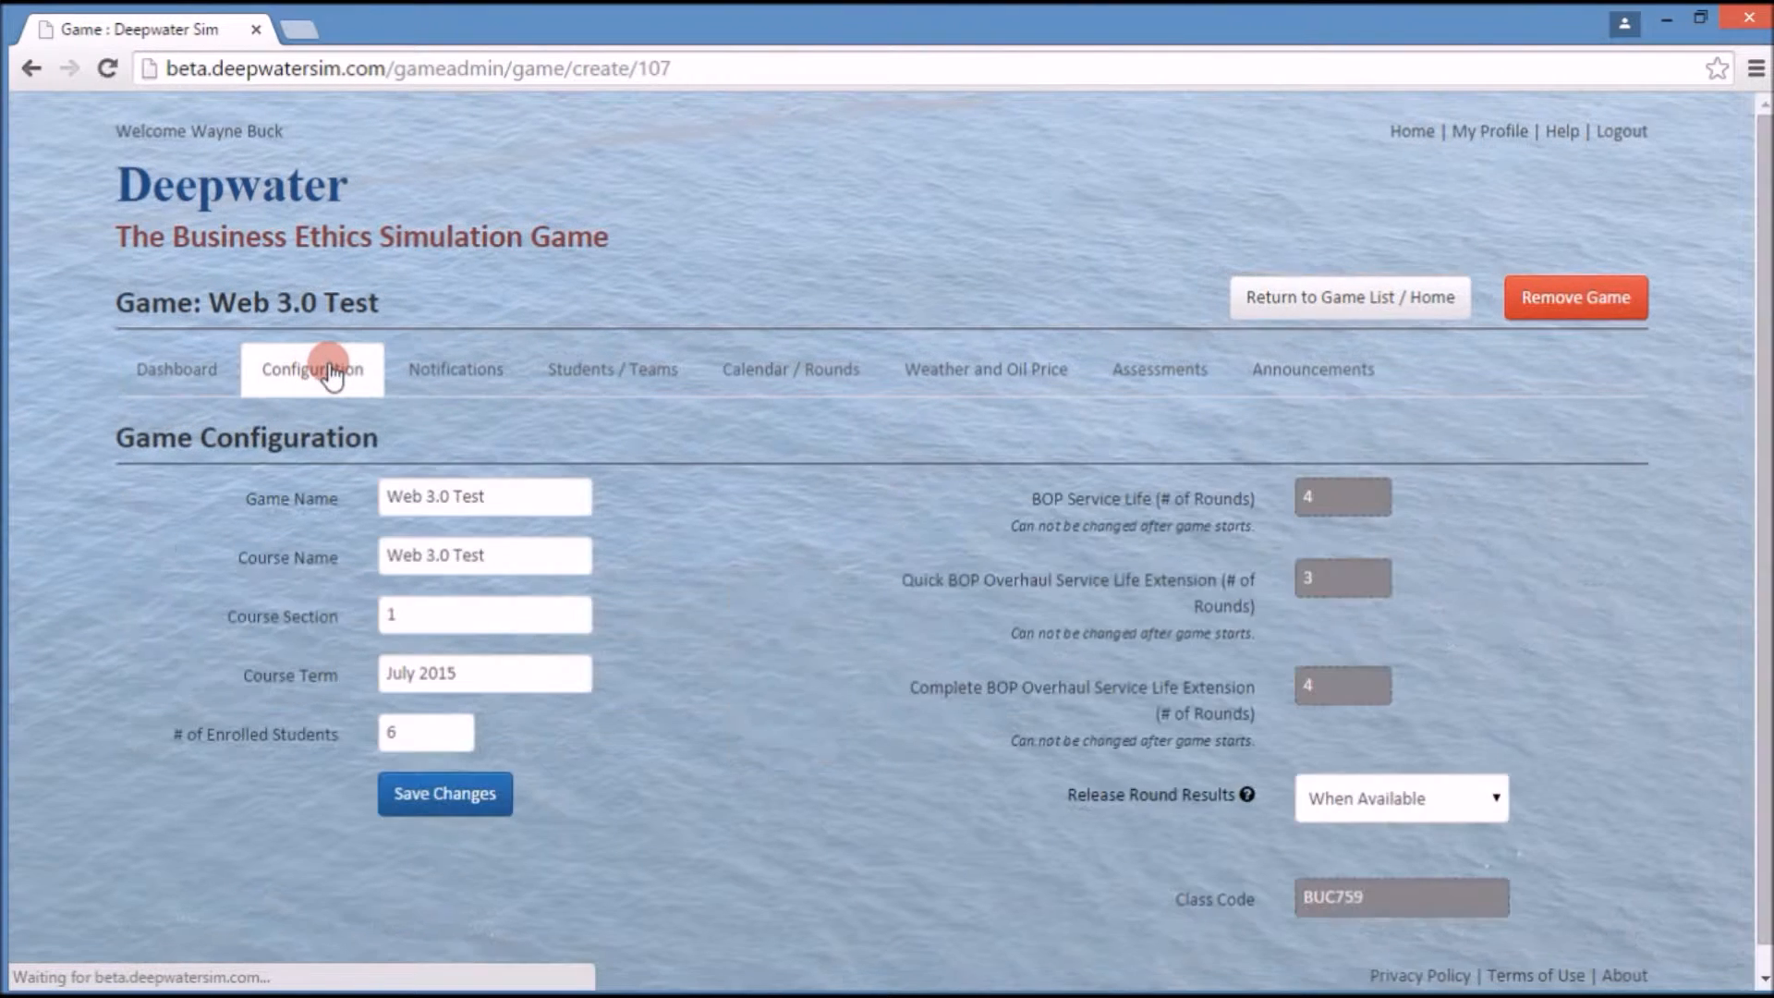
pyautogui.click(416, 369)
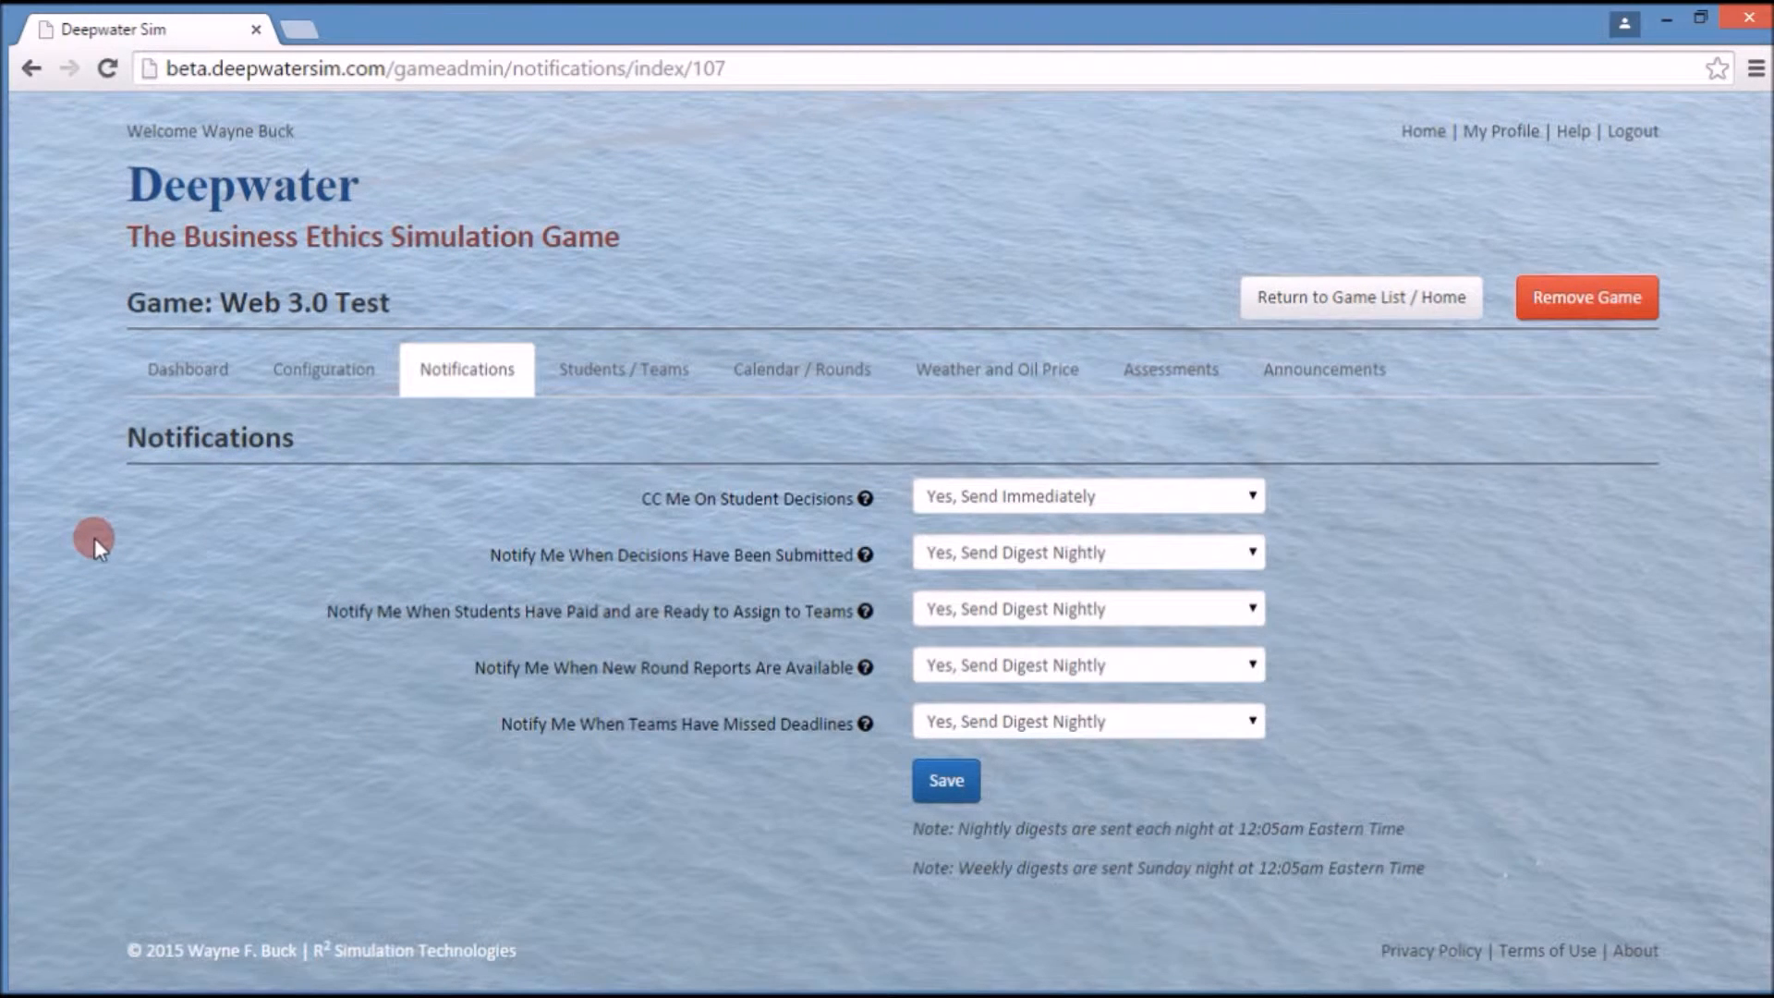
# Step: Review the registered students, the unassigned students and the teams with their rigs for the game
pyautogui.click(609, 383)
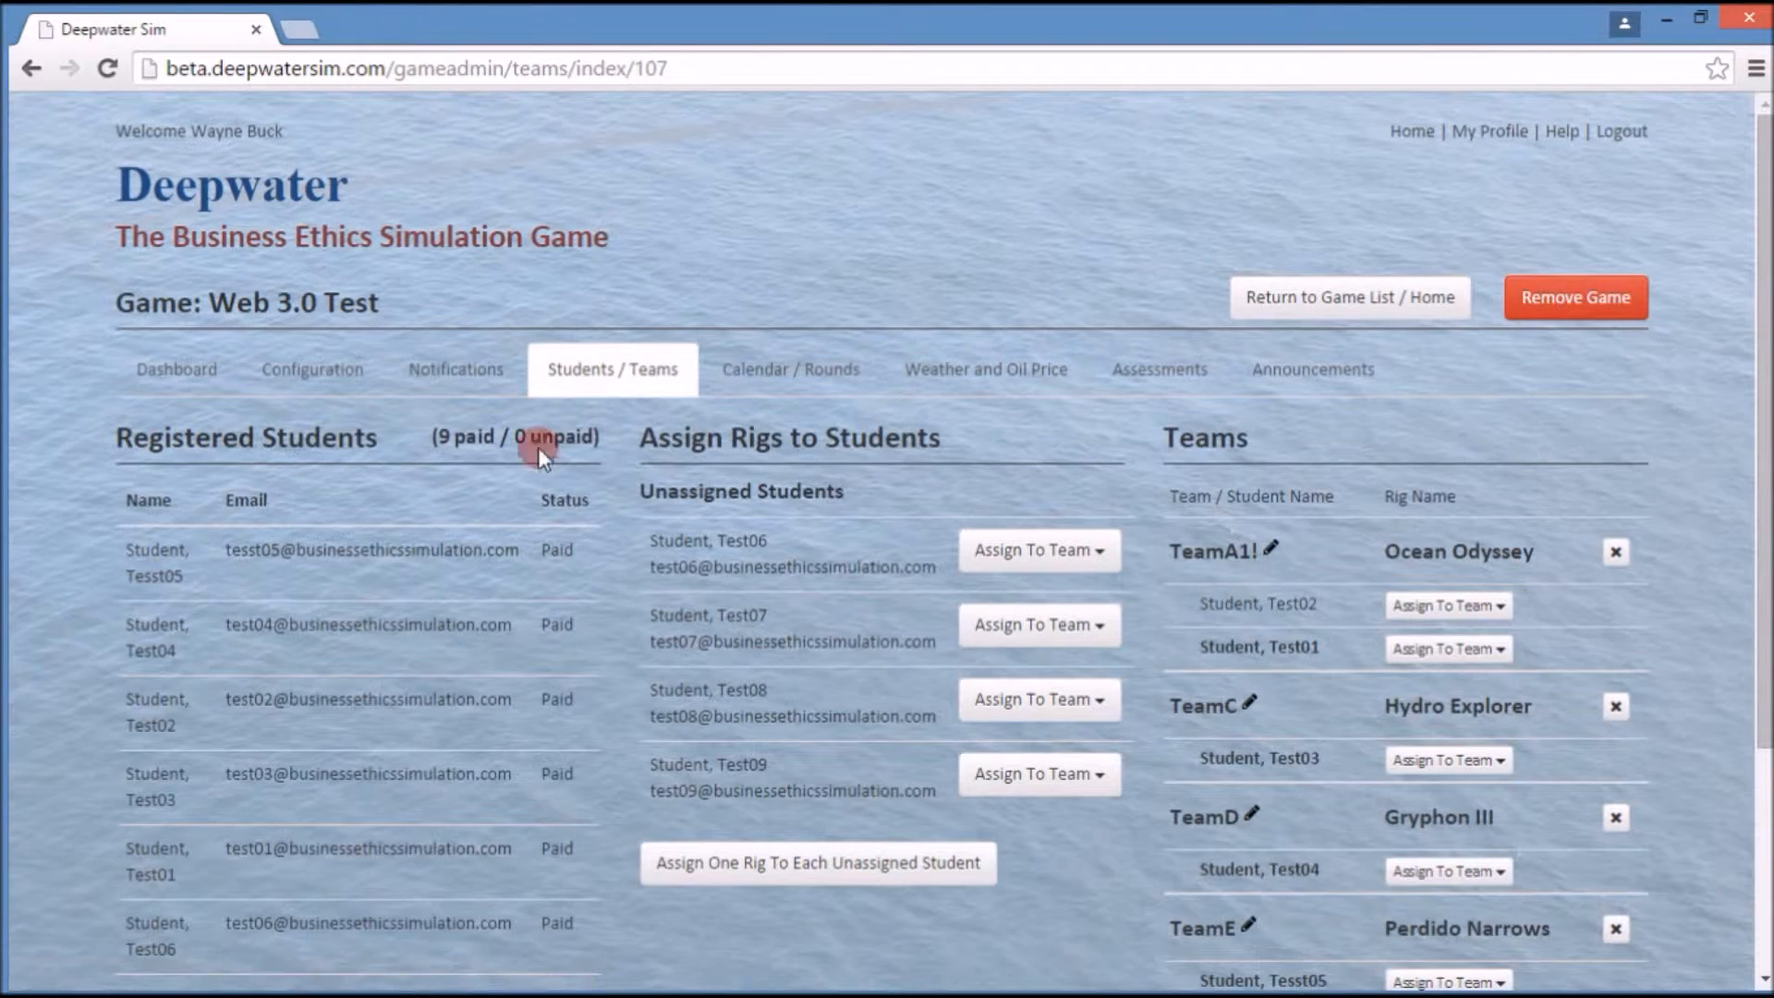
pyautogui.scroll(-3, 309, 567)
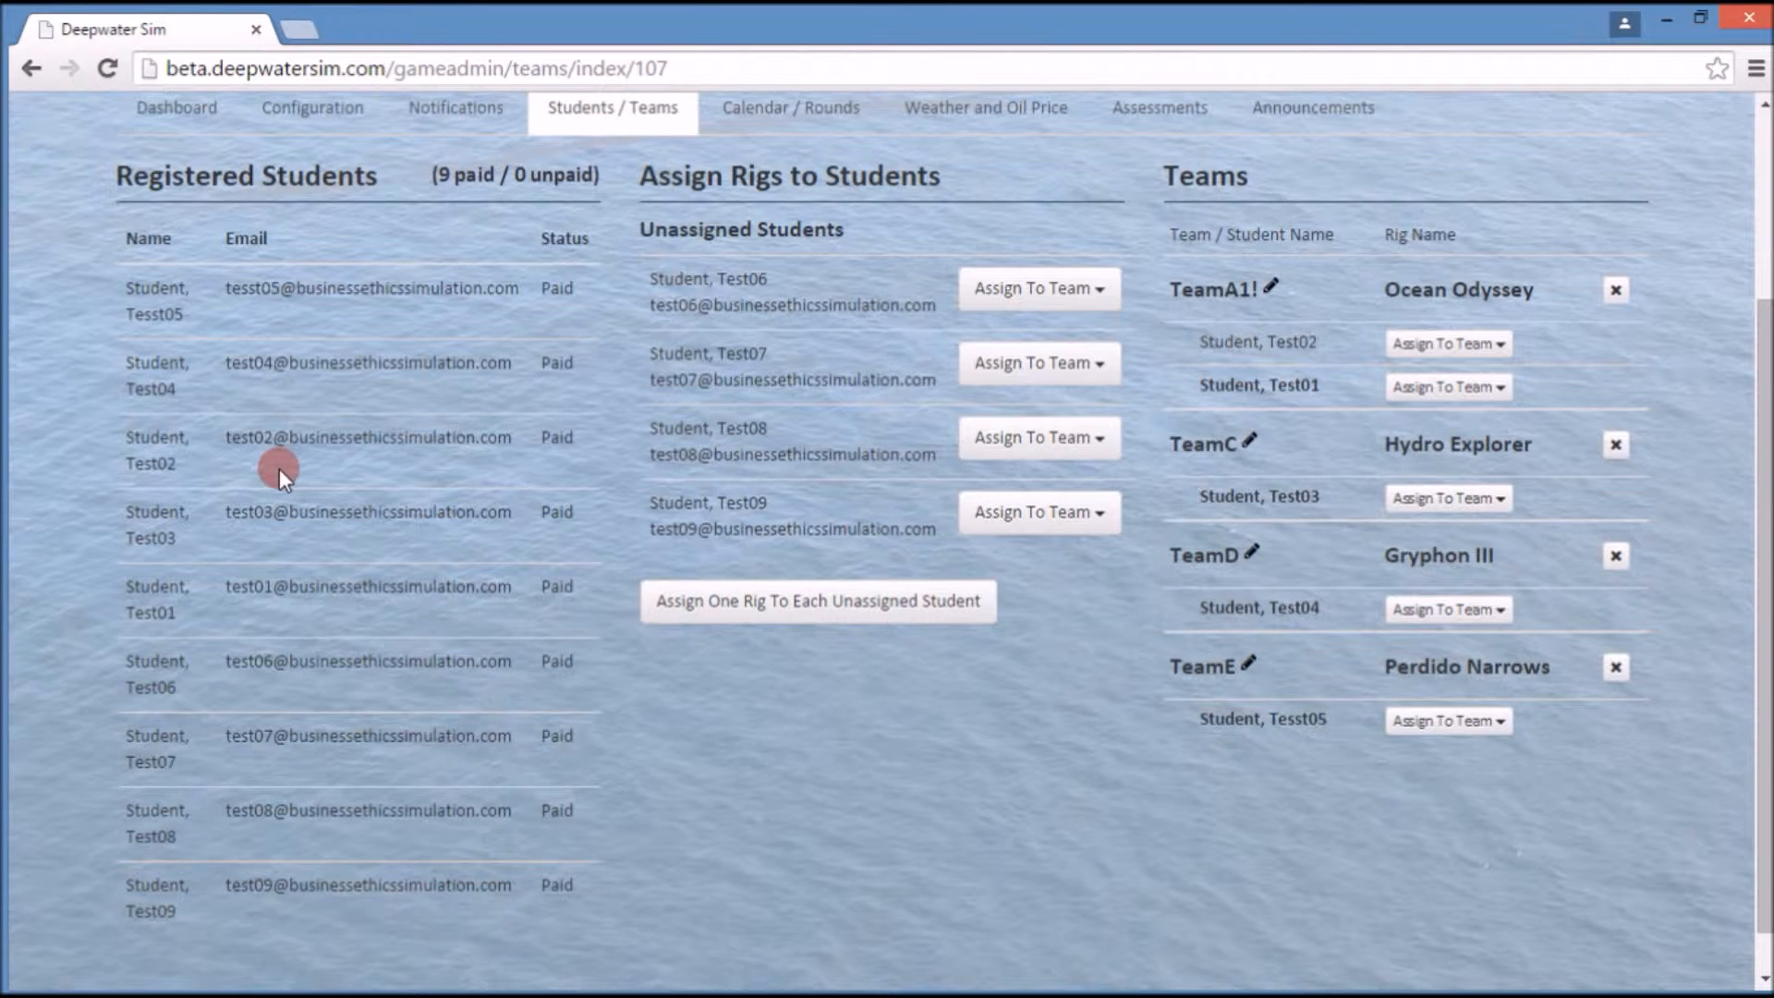
pyautogui.scroll(-1, 379, 531)
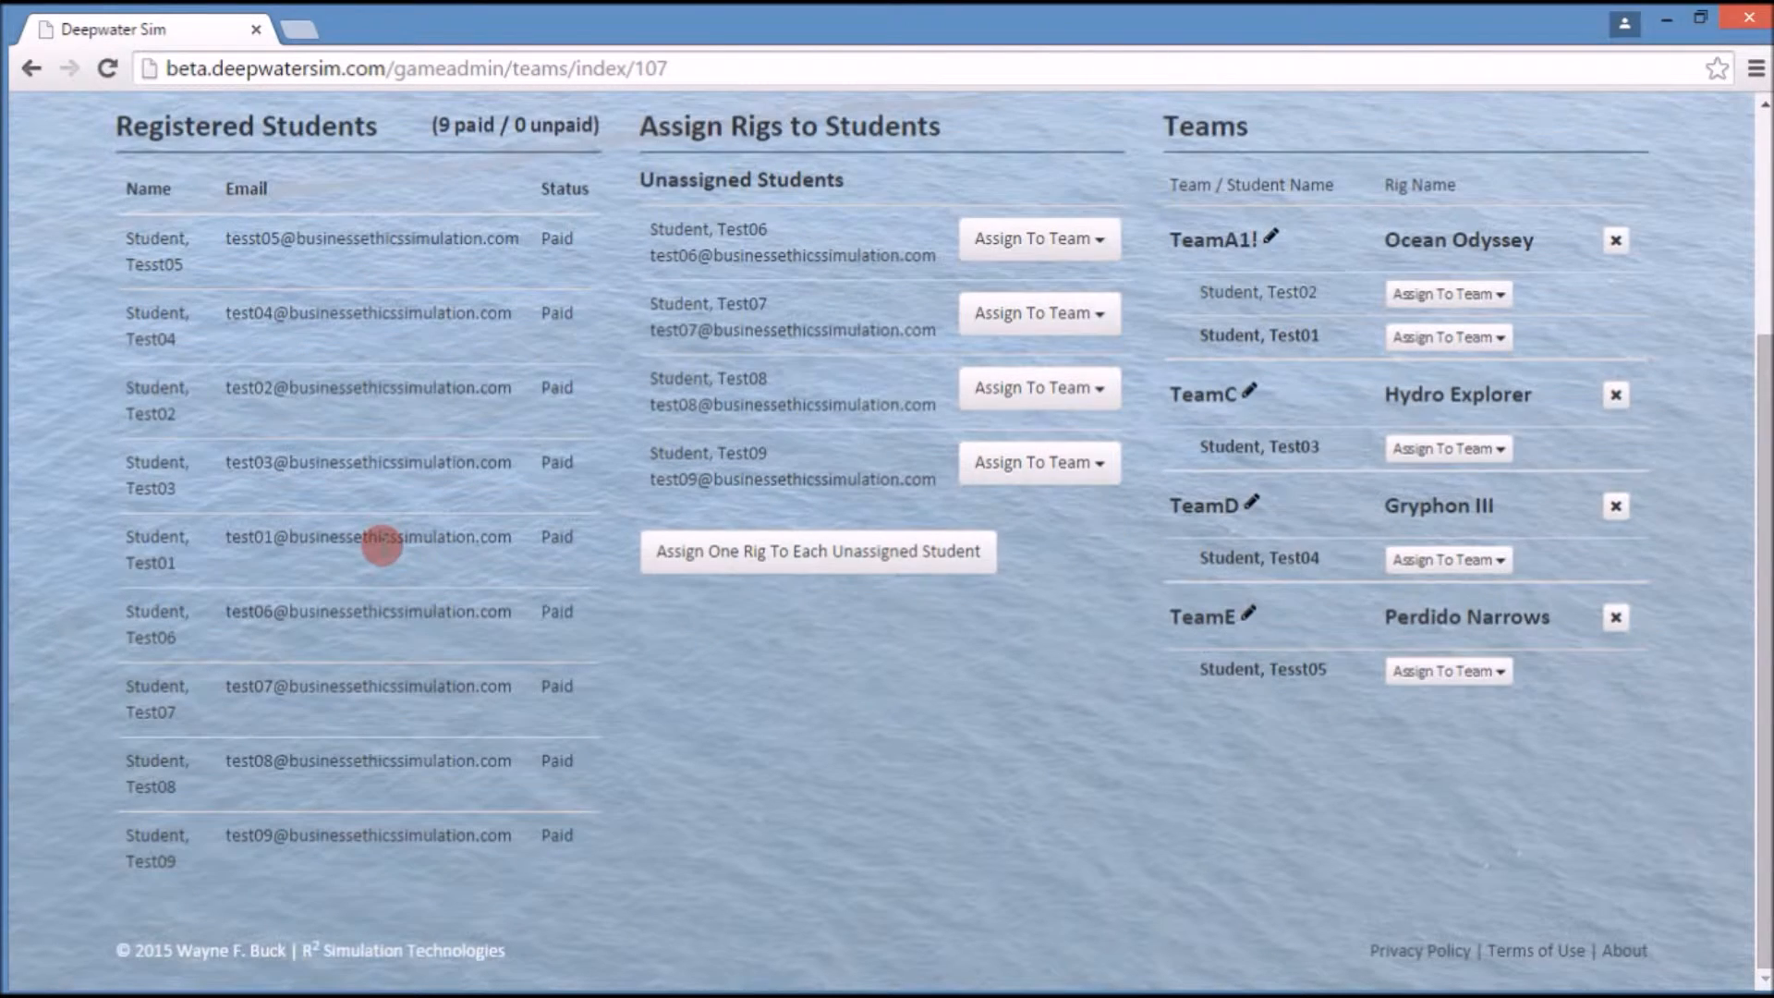
pyautogui.scroll(3, 378, 547)
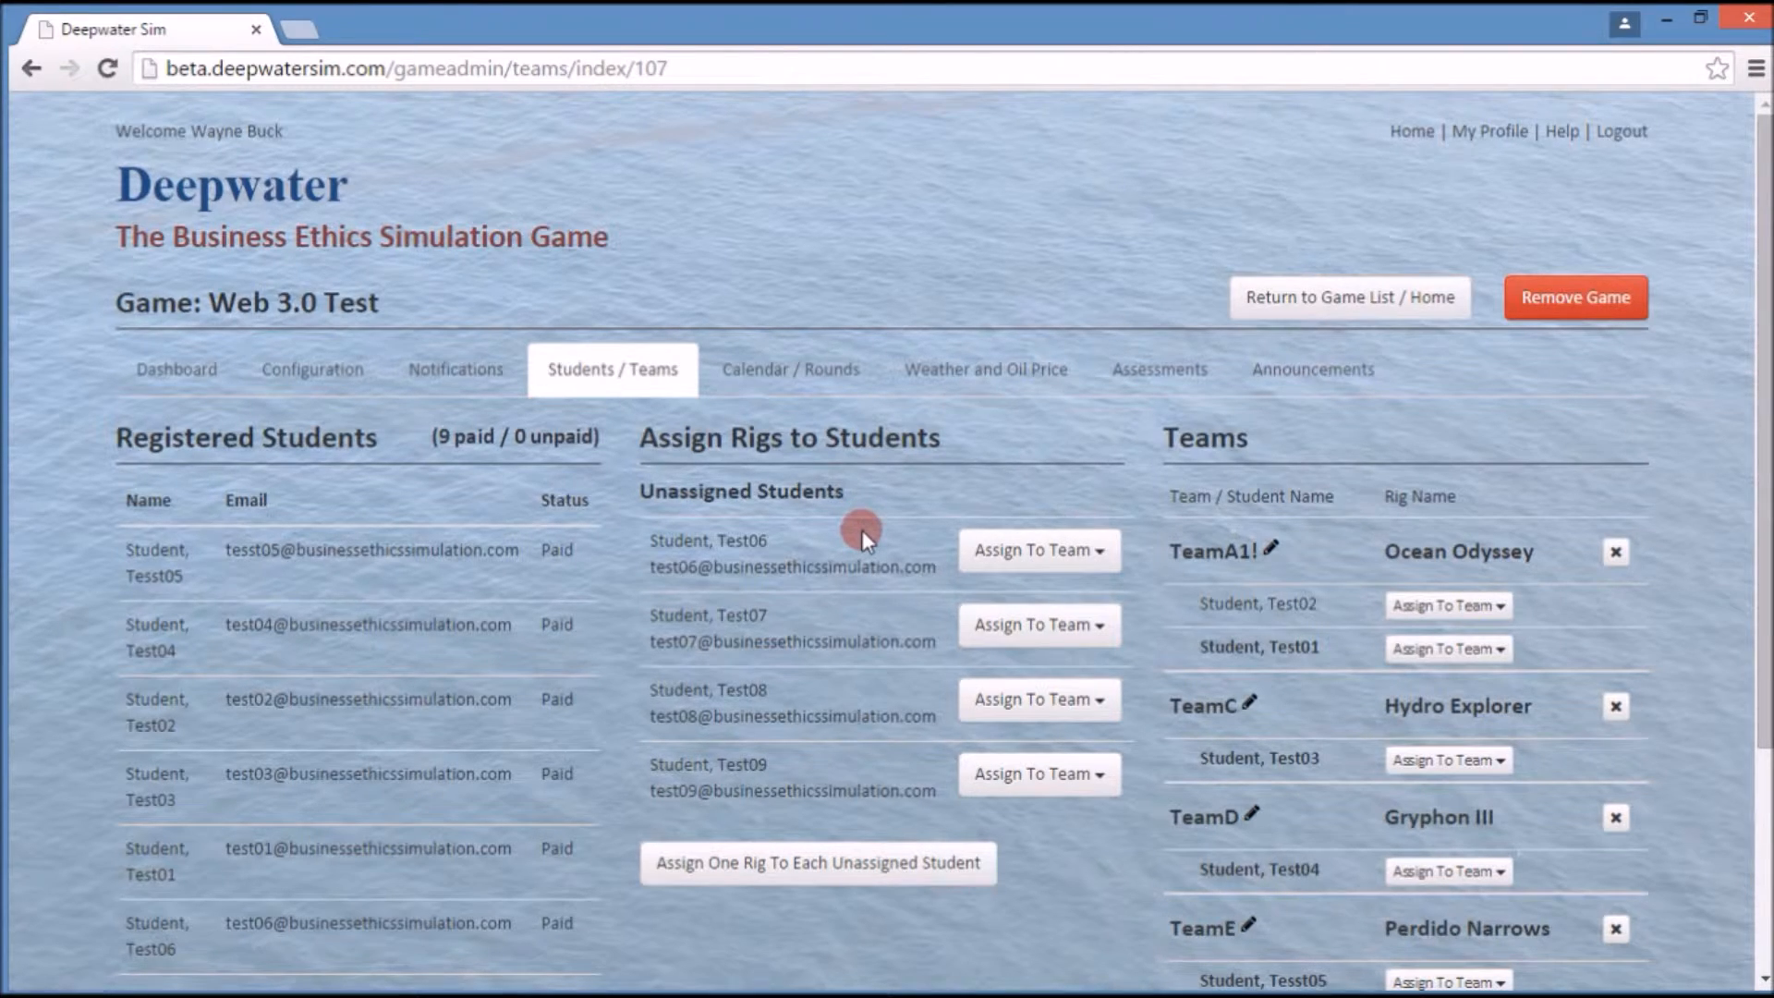
pyautogui.scroll(-3, 864, 545)
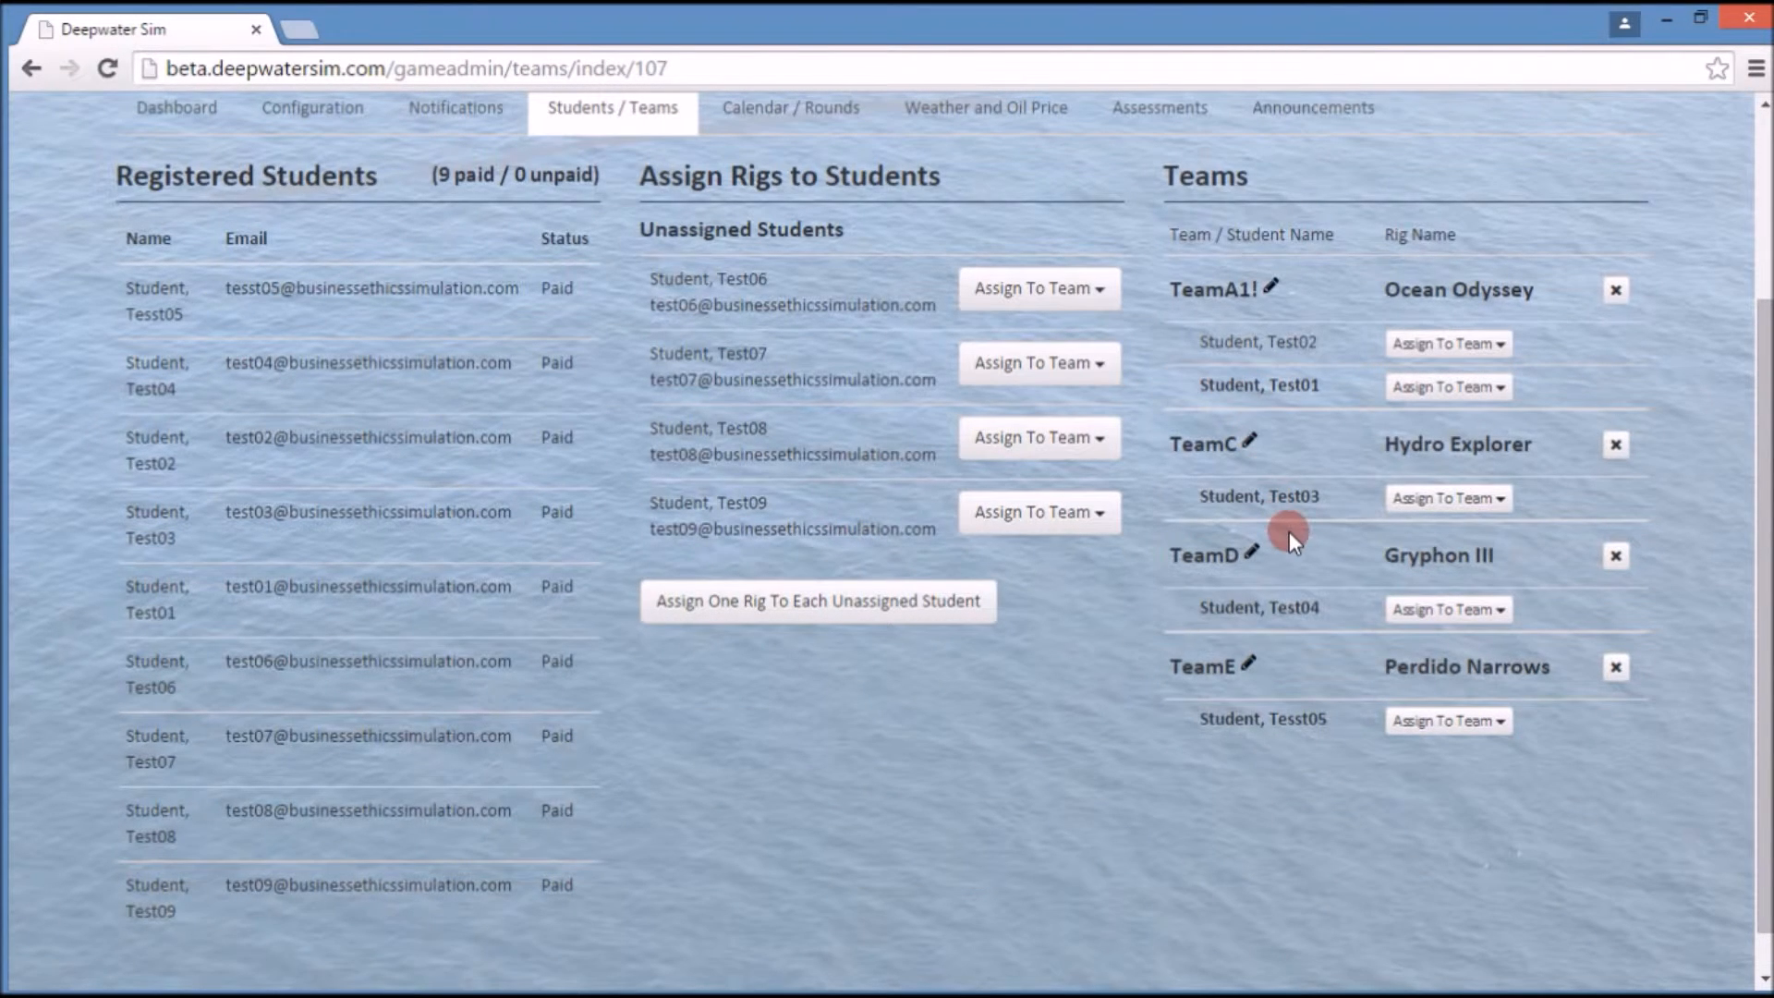
pyautogui.scroll(3, 1293, 535)
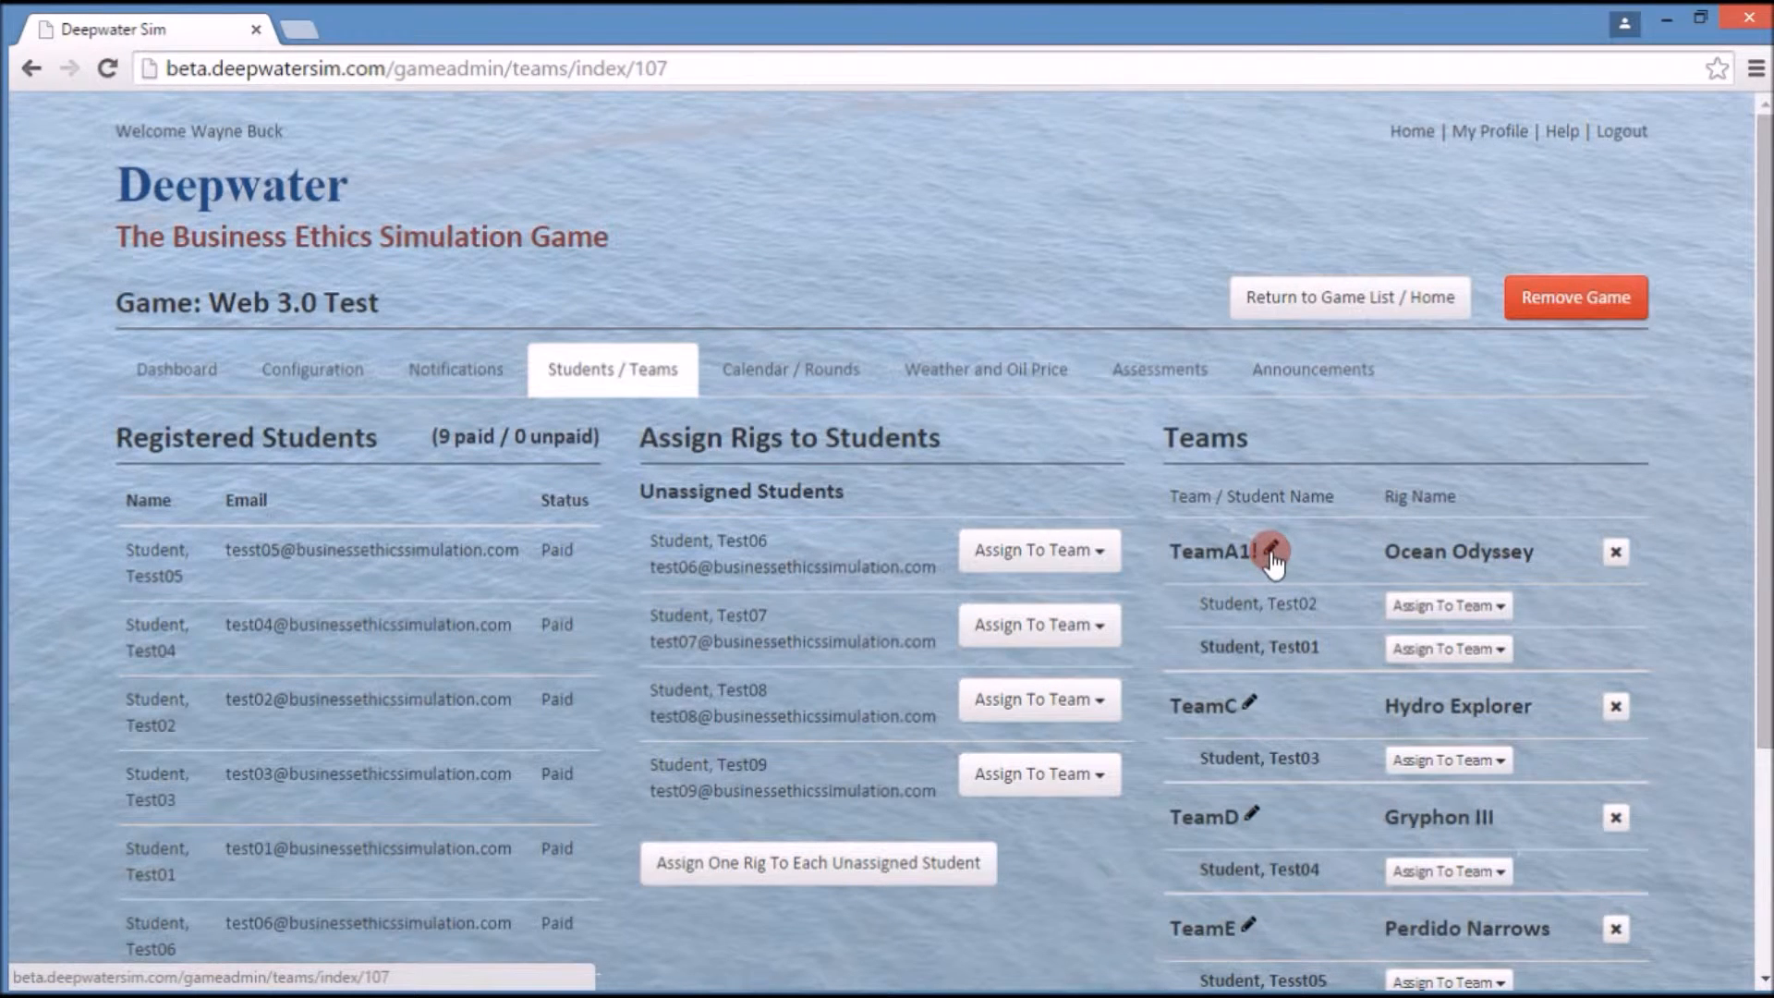
# Step: Rename the team that owns the Ocean Odyssey rig as TeamA1!! and save the new name
pyautogui.click(1272, 551)
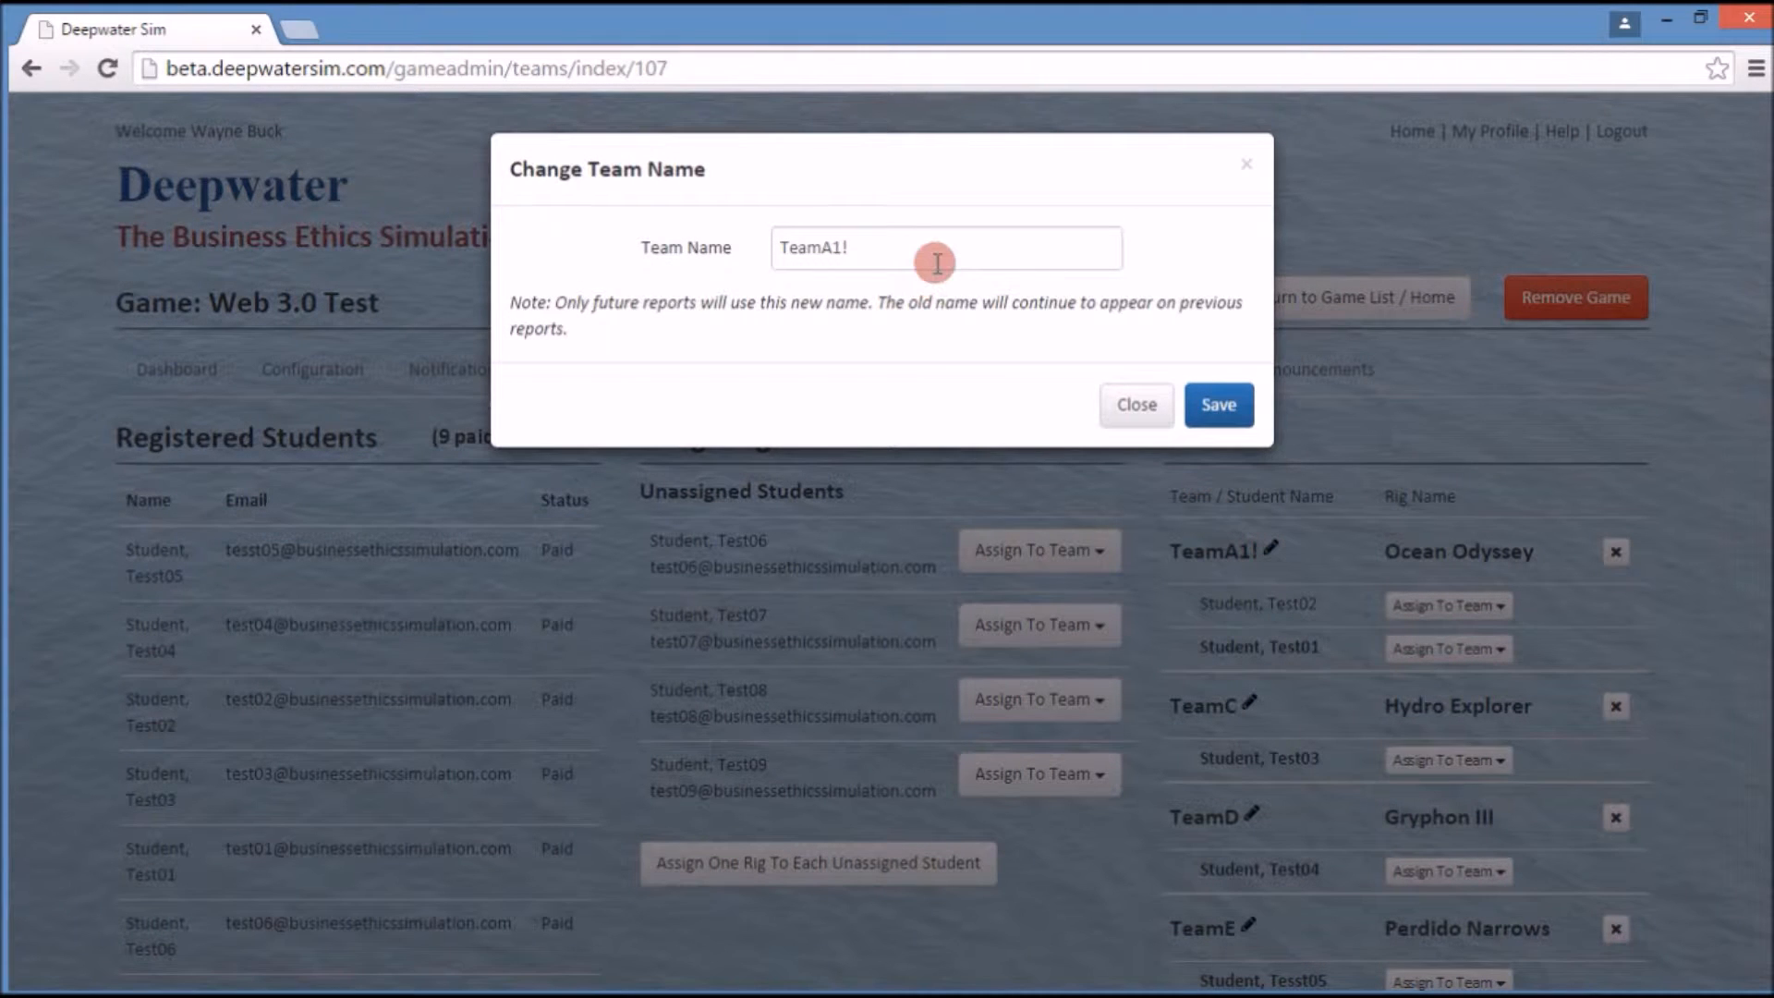
pyautogui.click(937, 263)
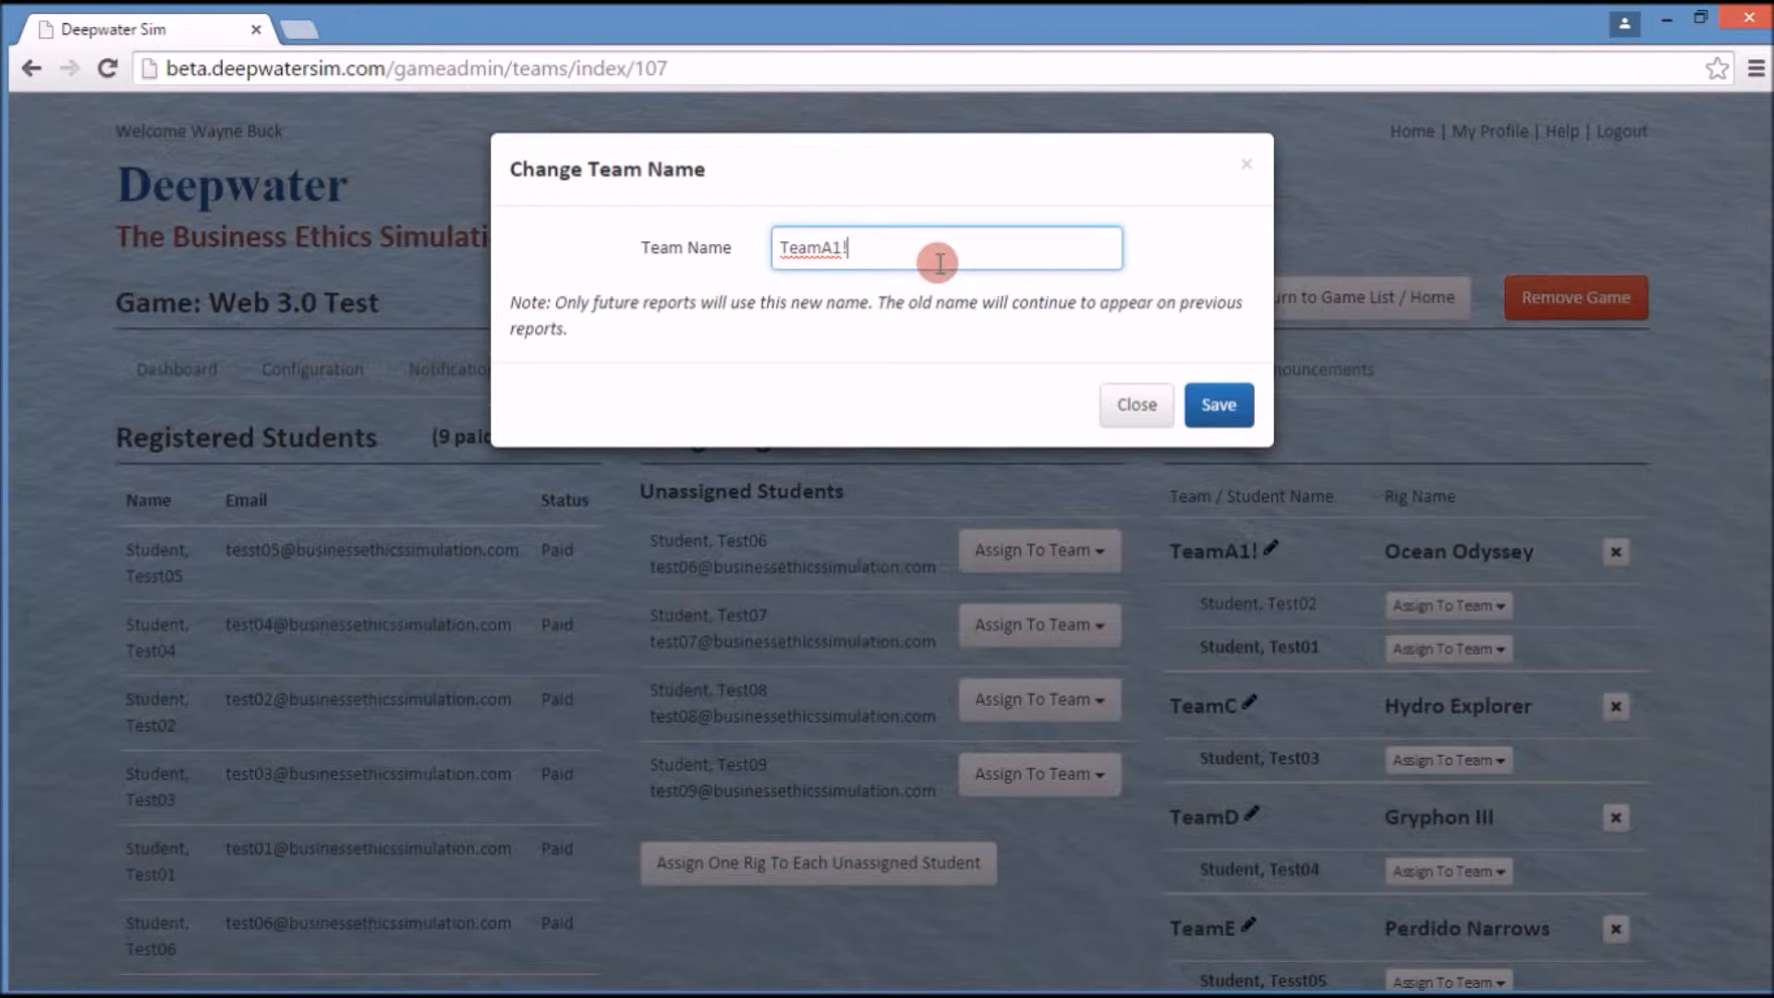
pyautogui.write('!')
pyautogui.click(1203, 408)
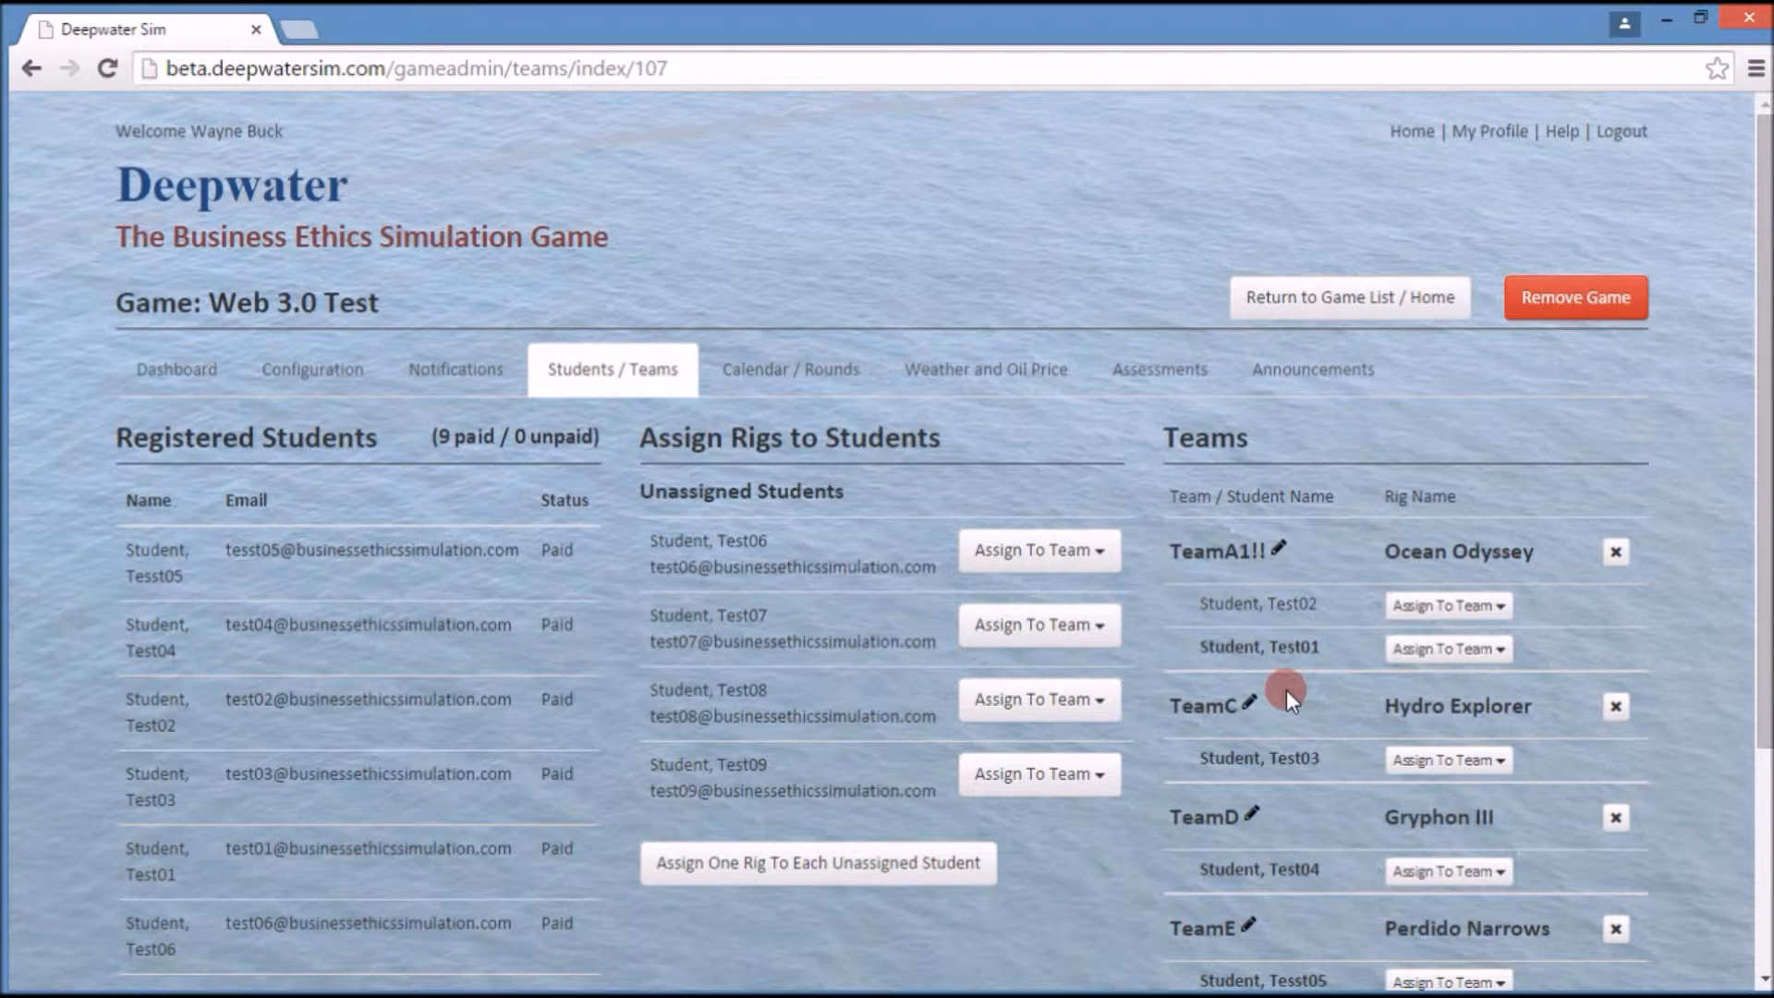
pyautogui.scroll(-3, 1286, 689)
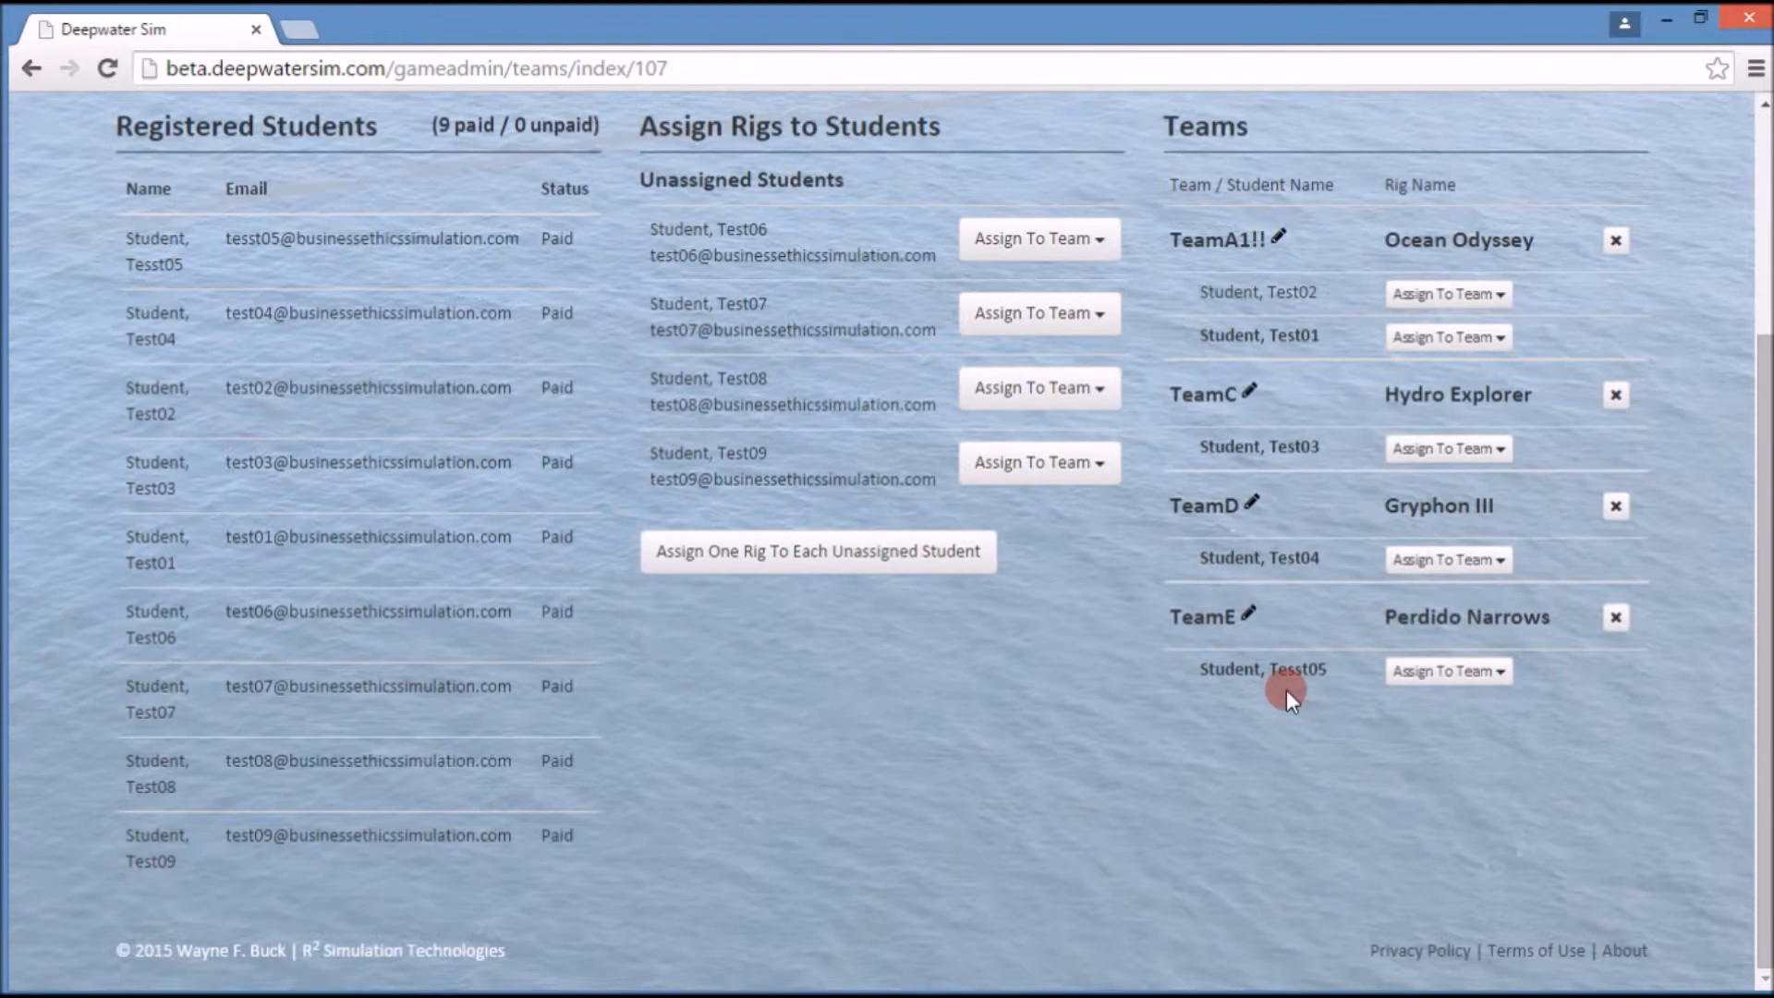
pyautogui.scroll(3, 1286, 689)
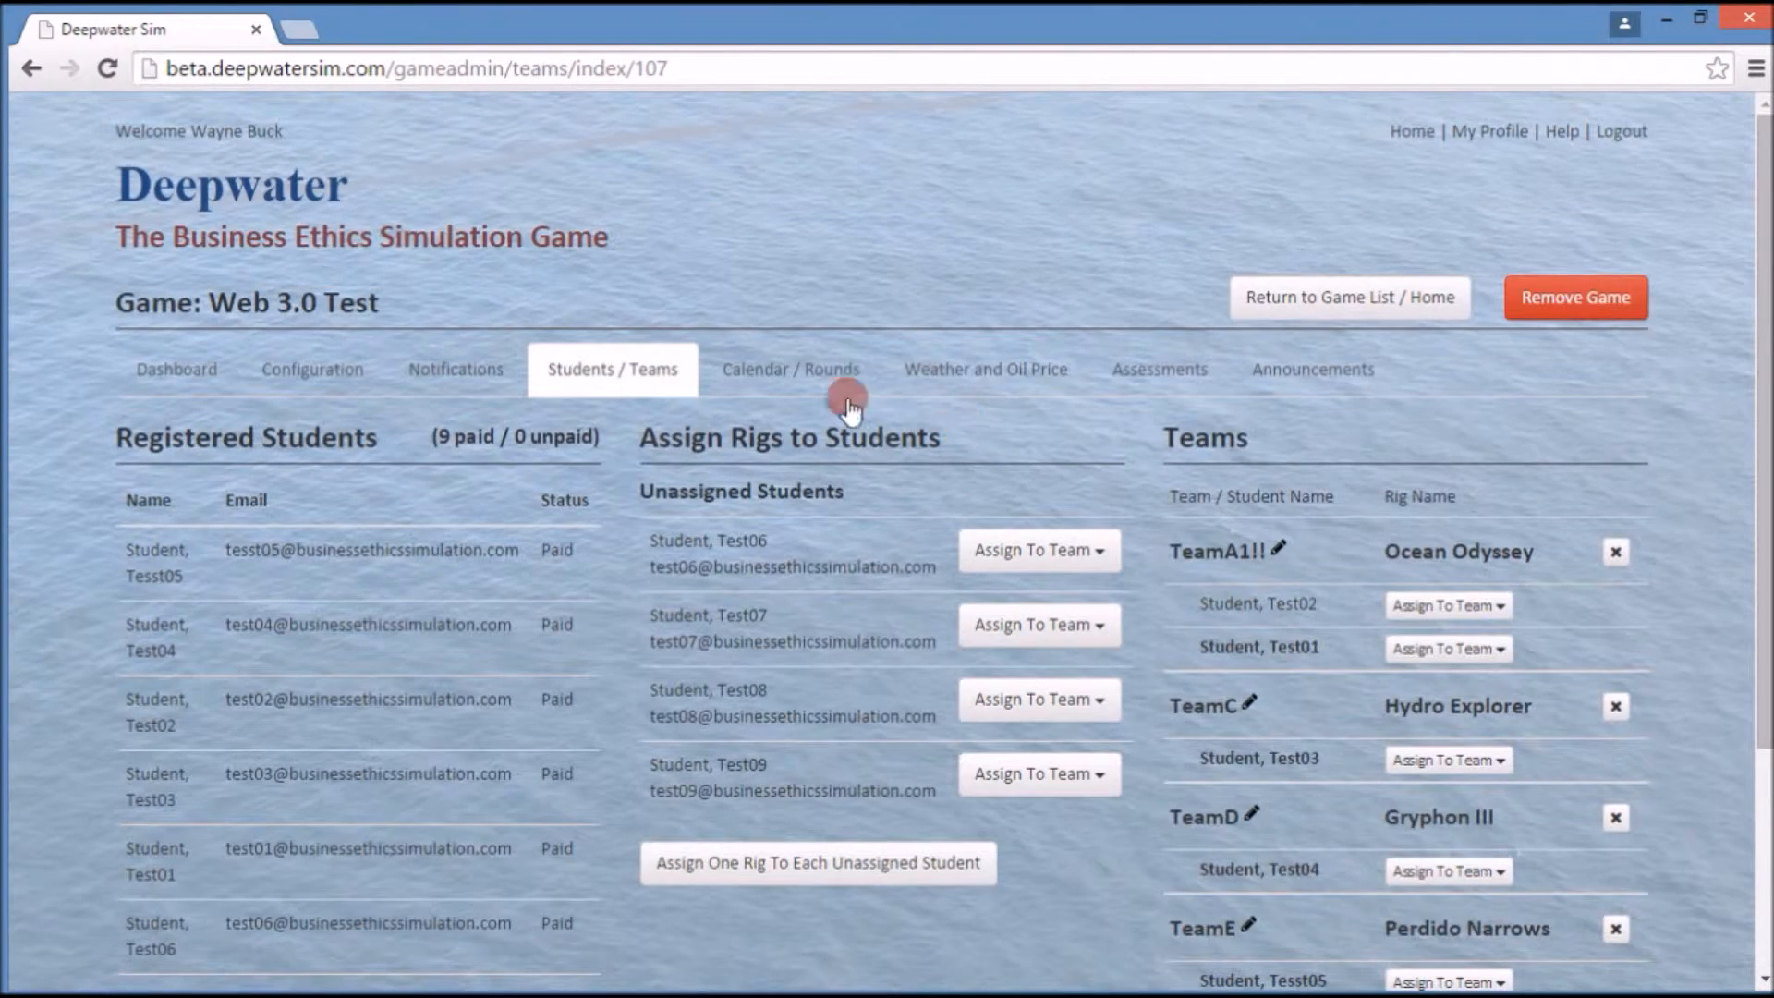
# Step: Examine the game's calendar, including the start date and the deadlines and challenges of the practice and regular rounds
pyautogui.click(790, 384)
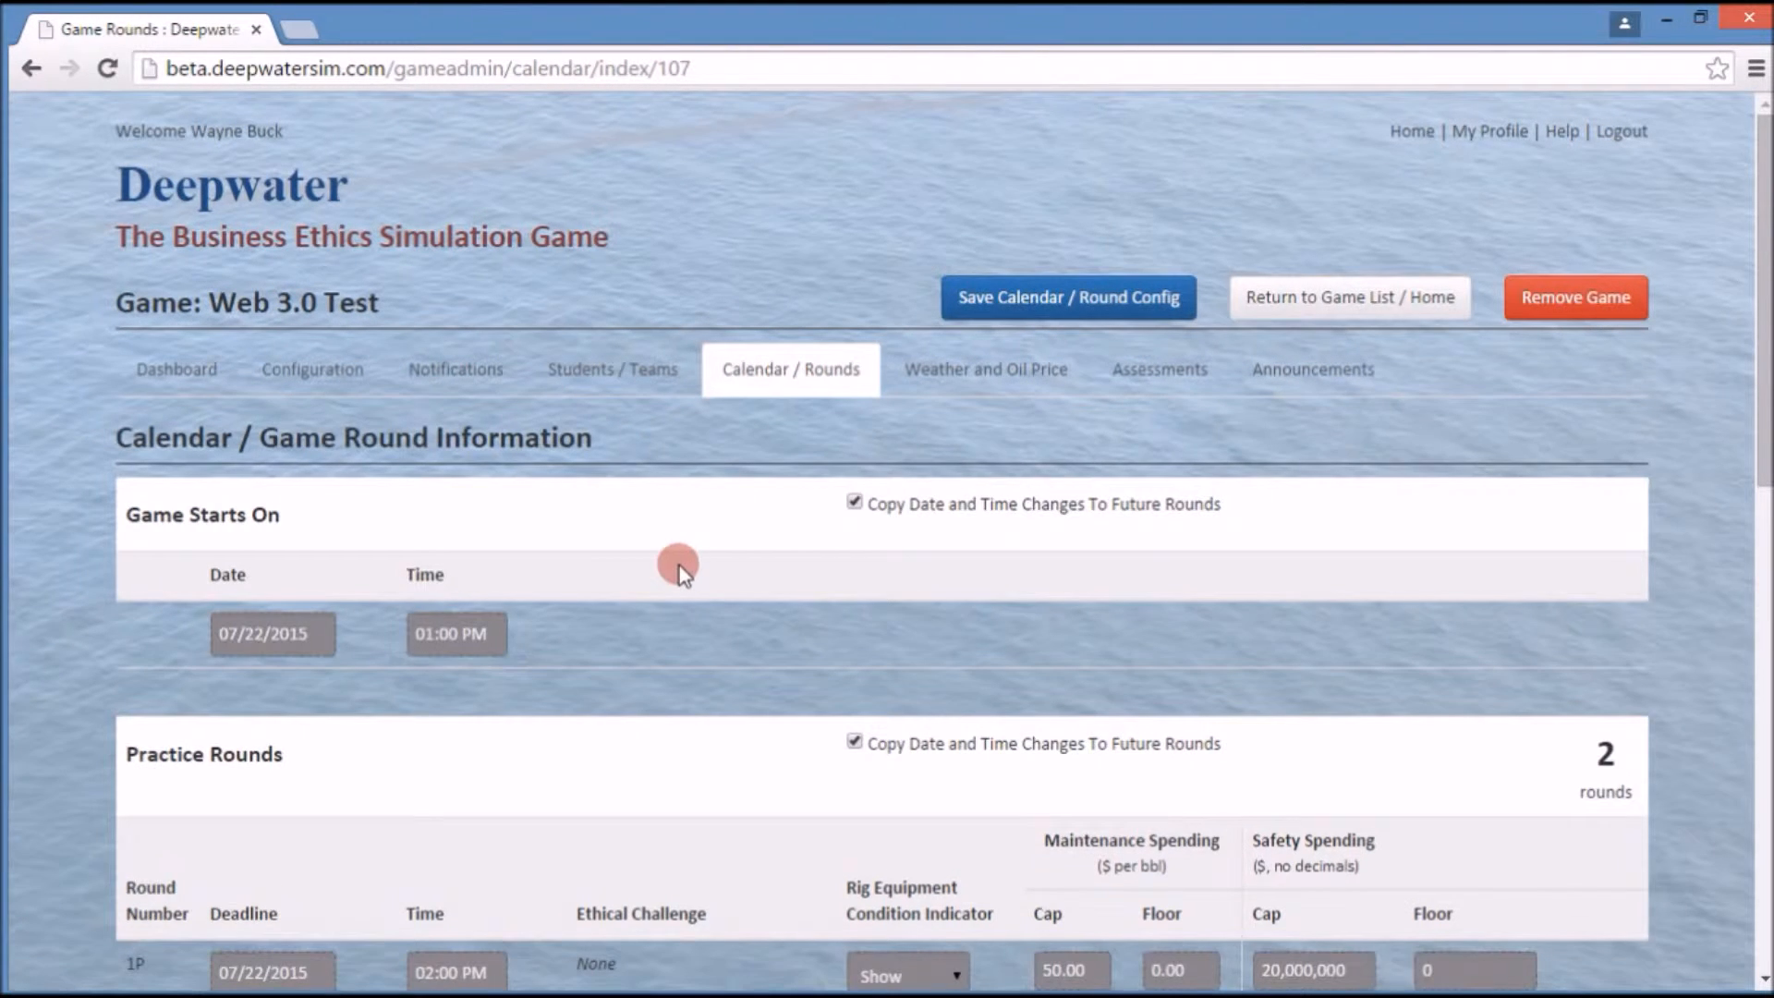
pyautogui.scroll(-5, 666, 601)
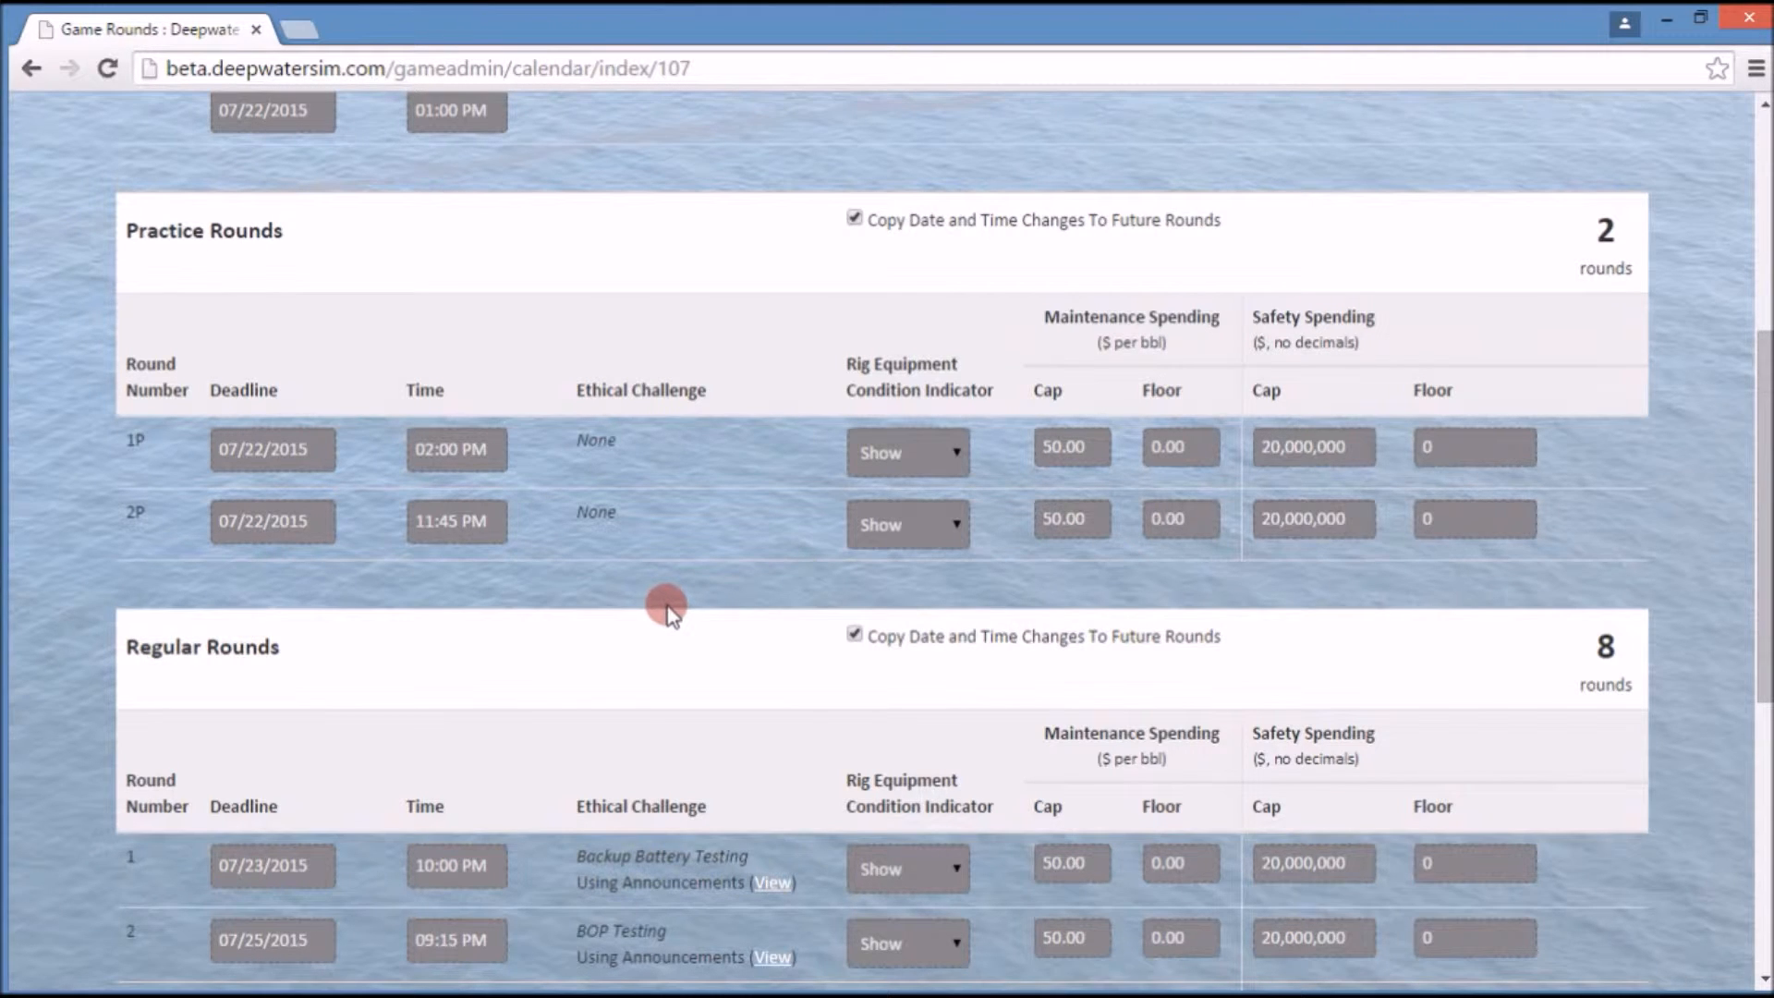
pyautogui.scroll(5, 679, 596)
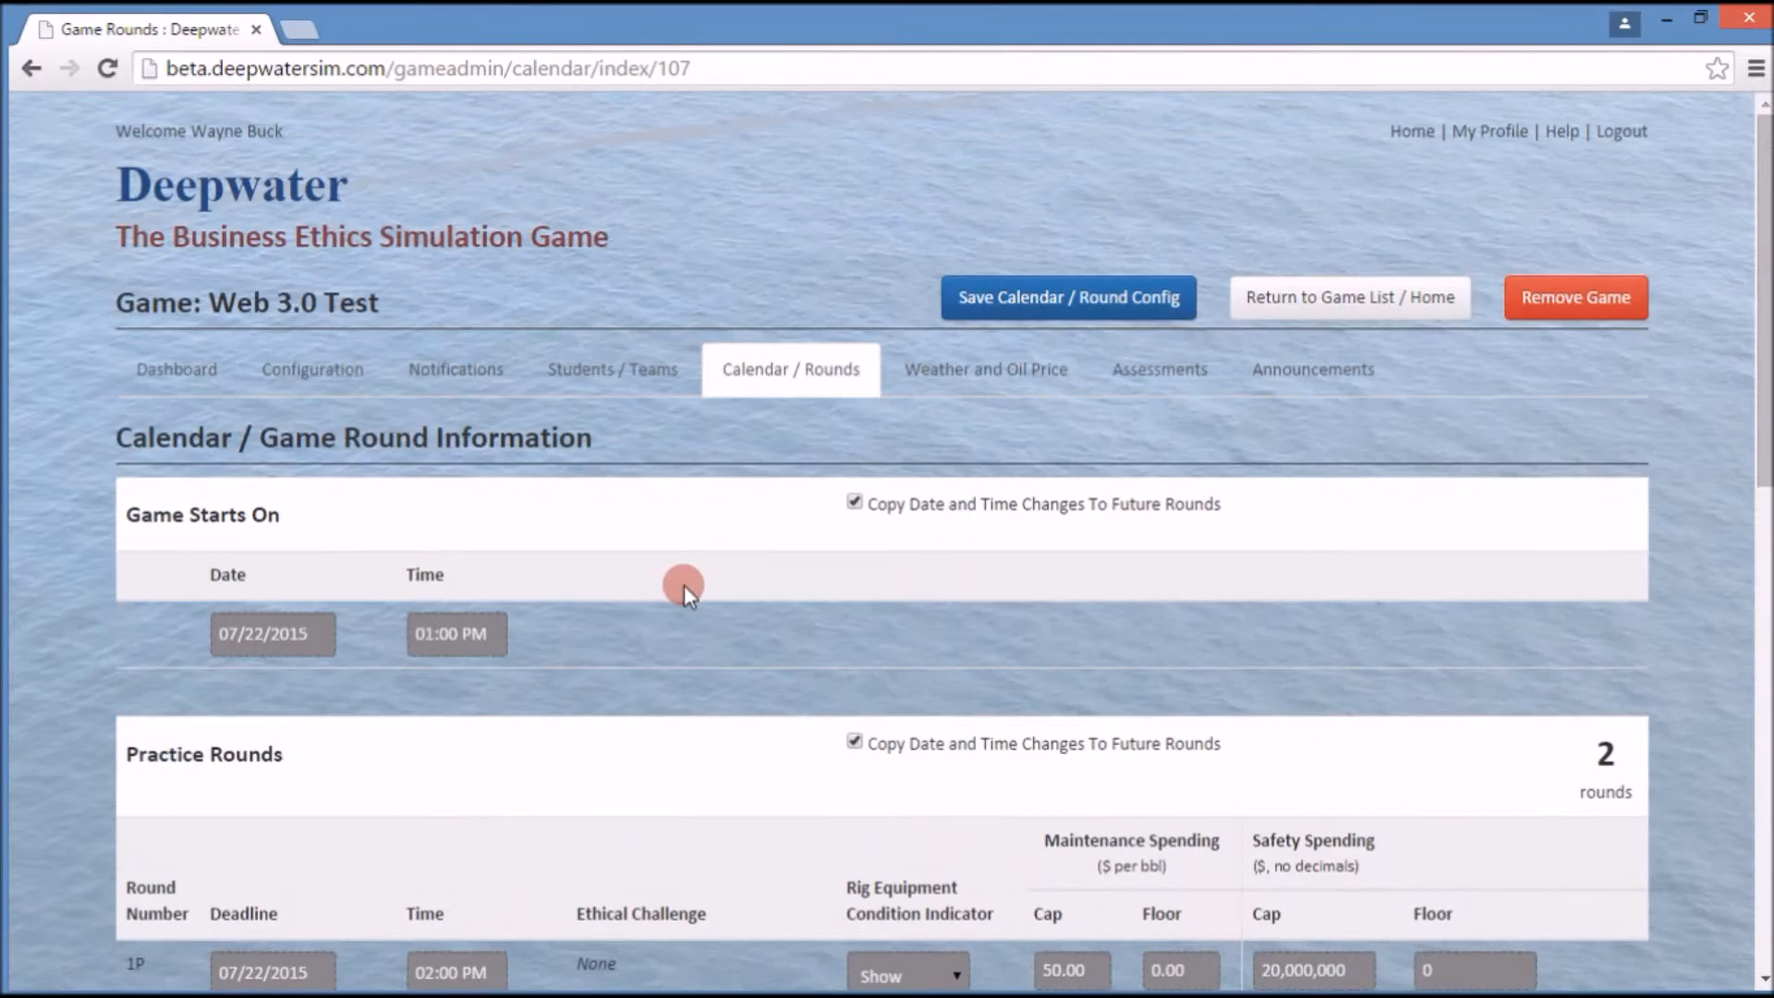
pyautogui.scroll(-7, 683, 585)
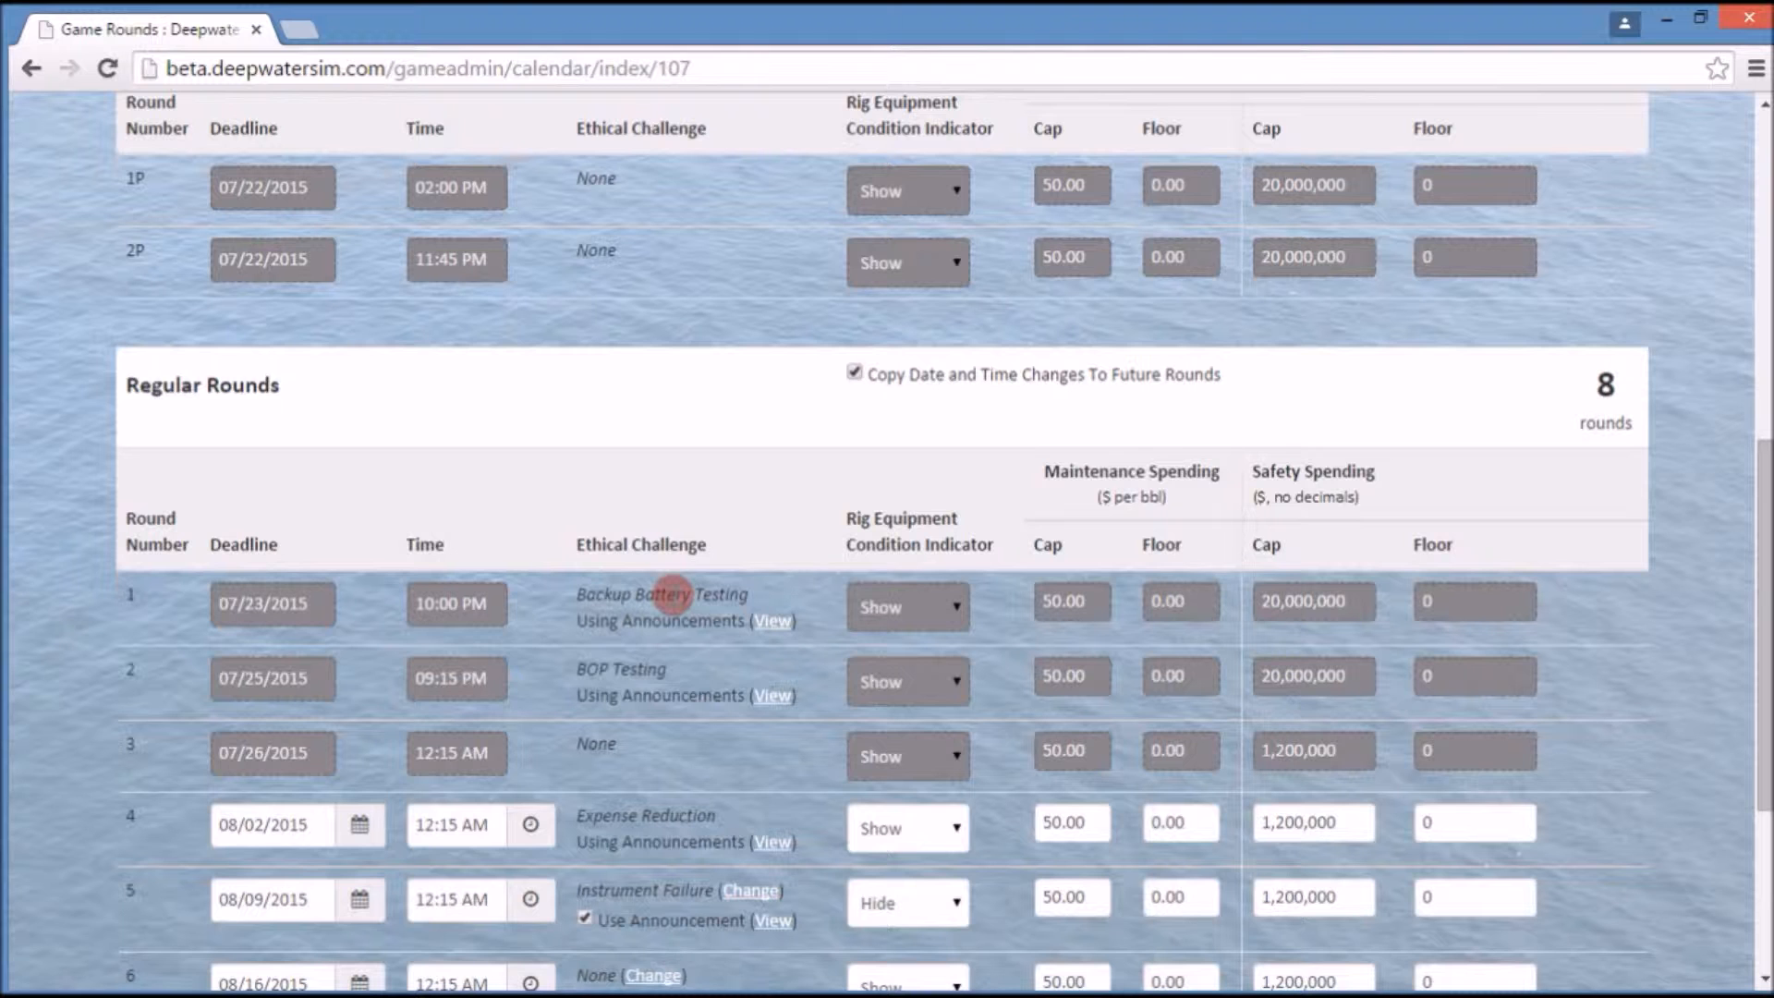
pyautogui.scroll(4, 673, 595)
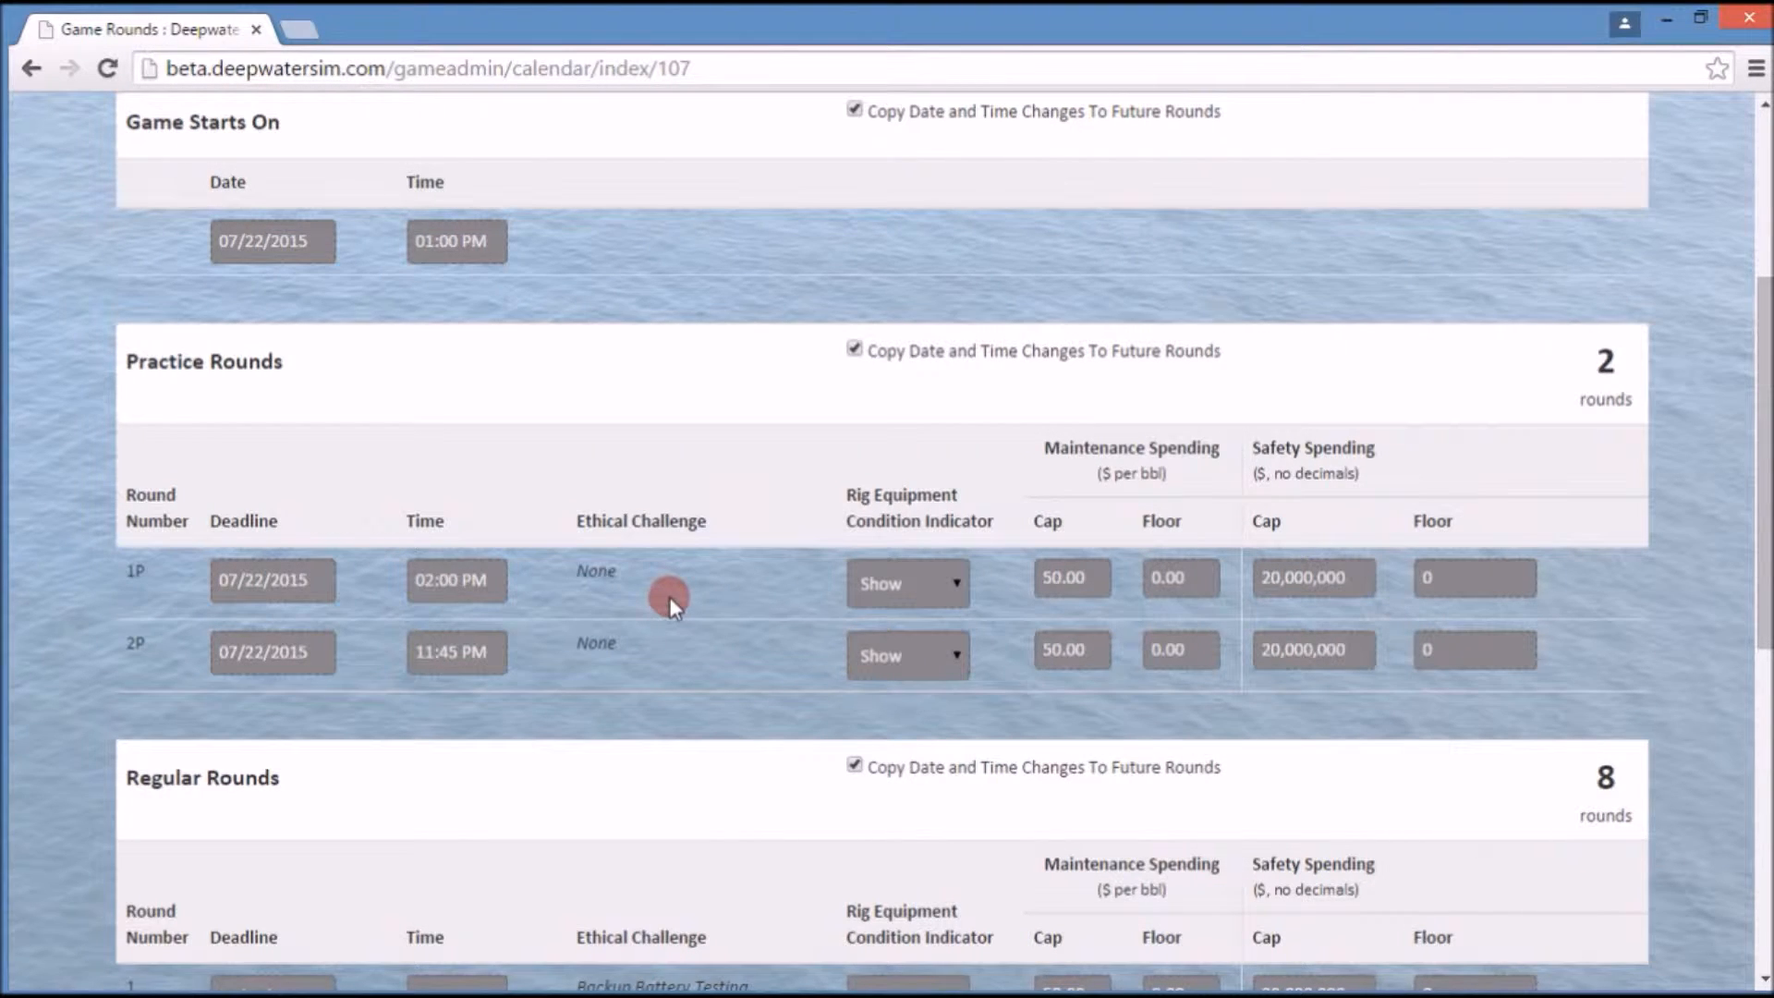
pyautogui.scroll(-5, 669, 599)
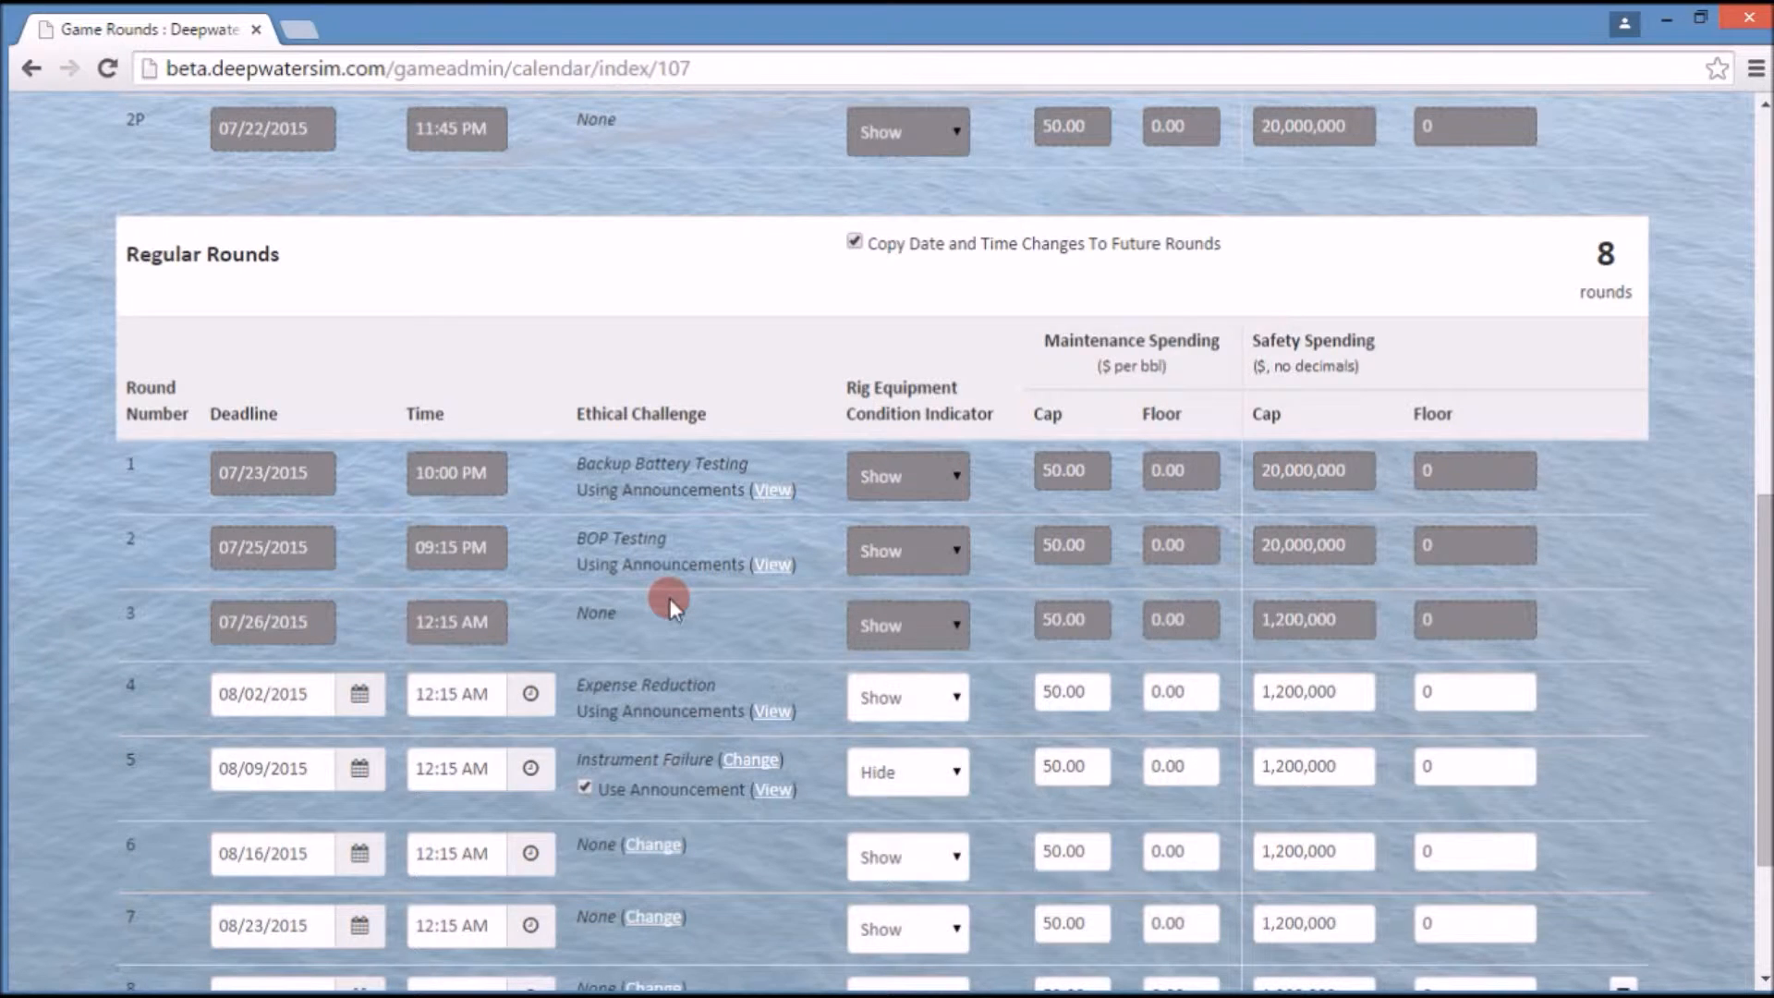
pyautogui.scroll(-3, 669, 596)
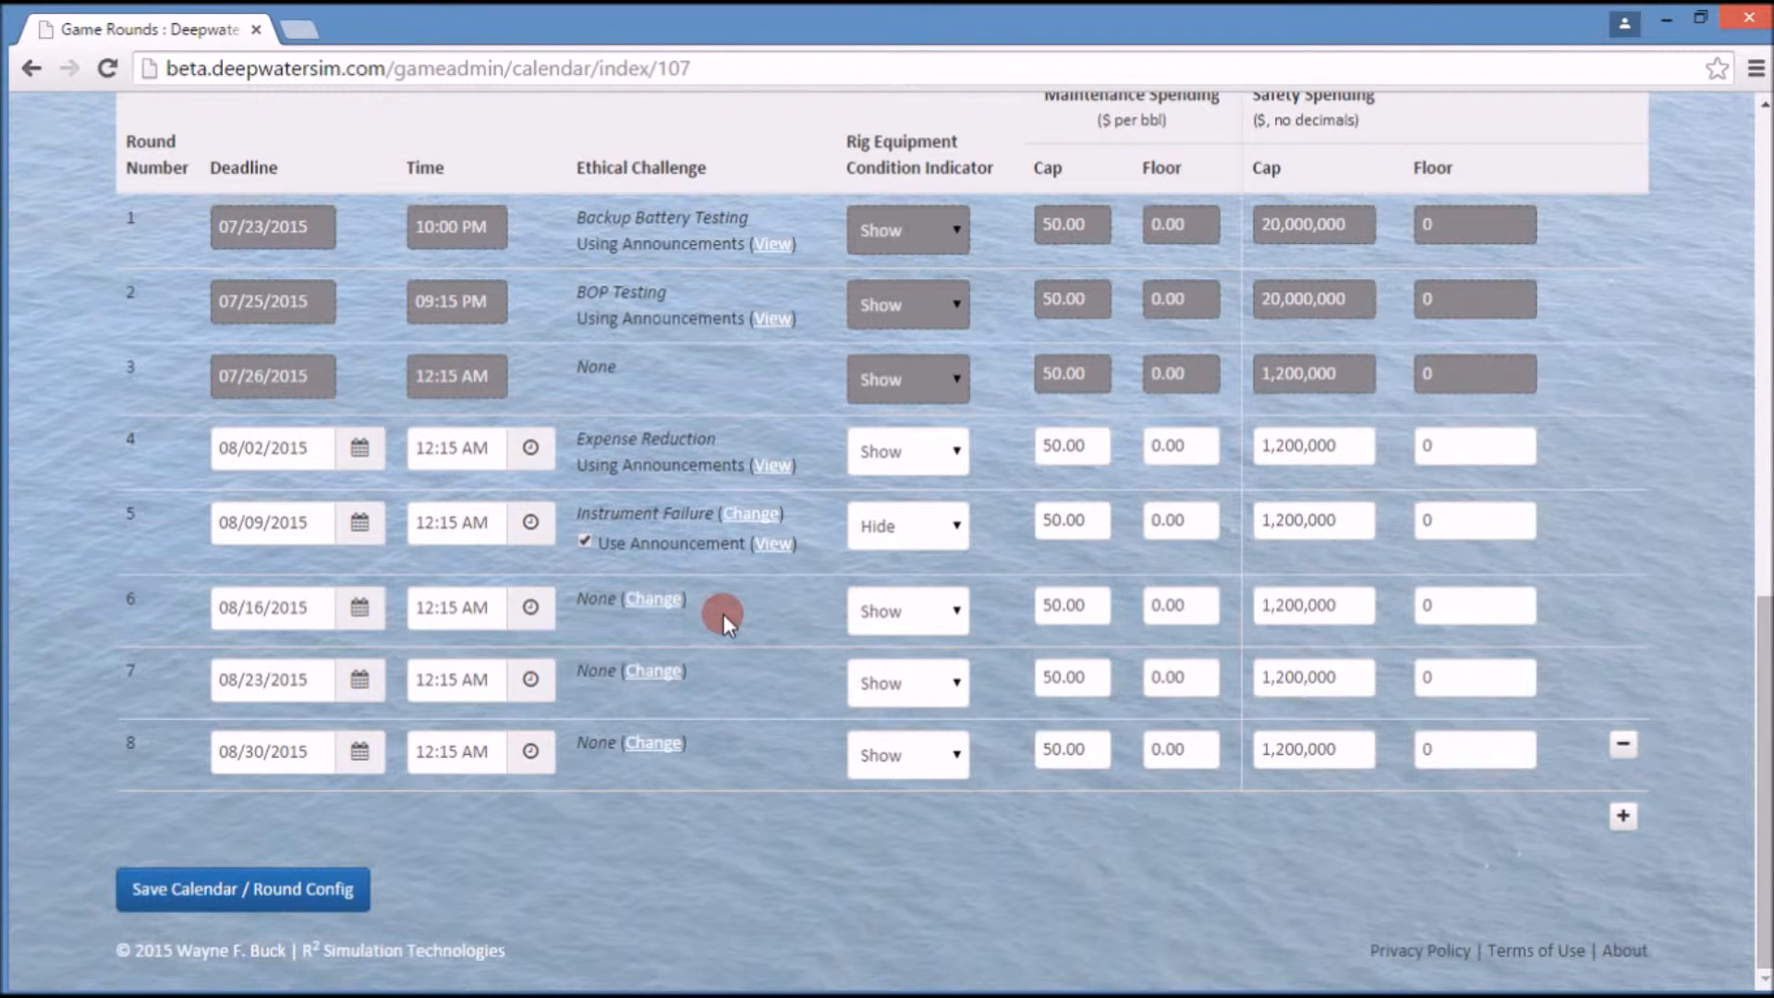
pyautogui.scroll(2, 723, 613)
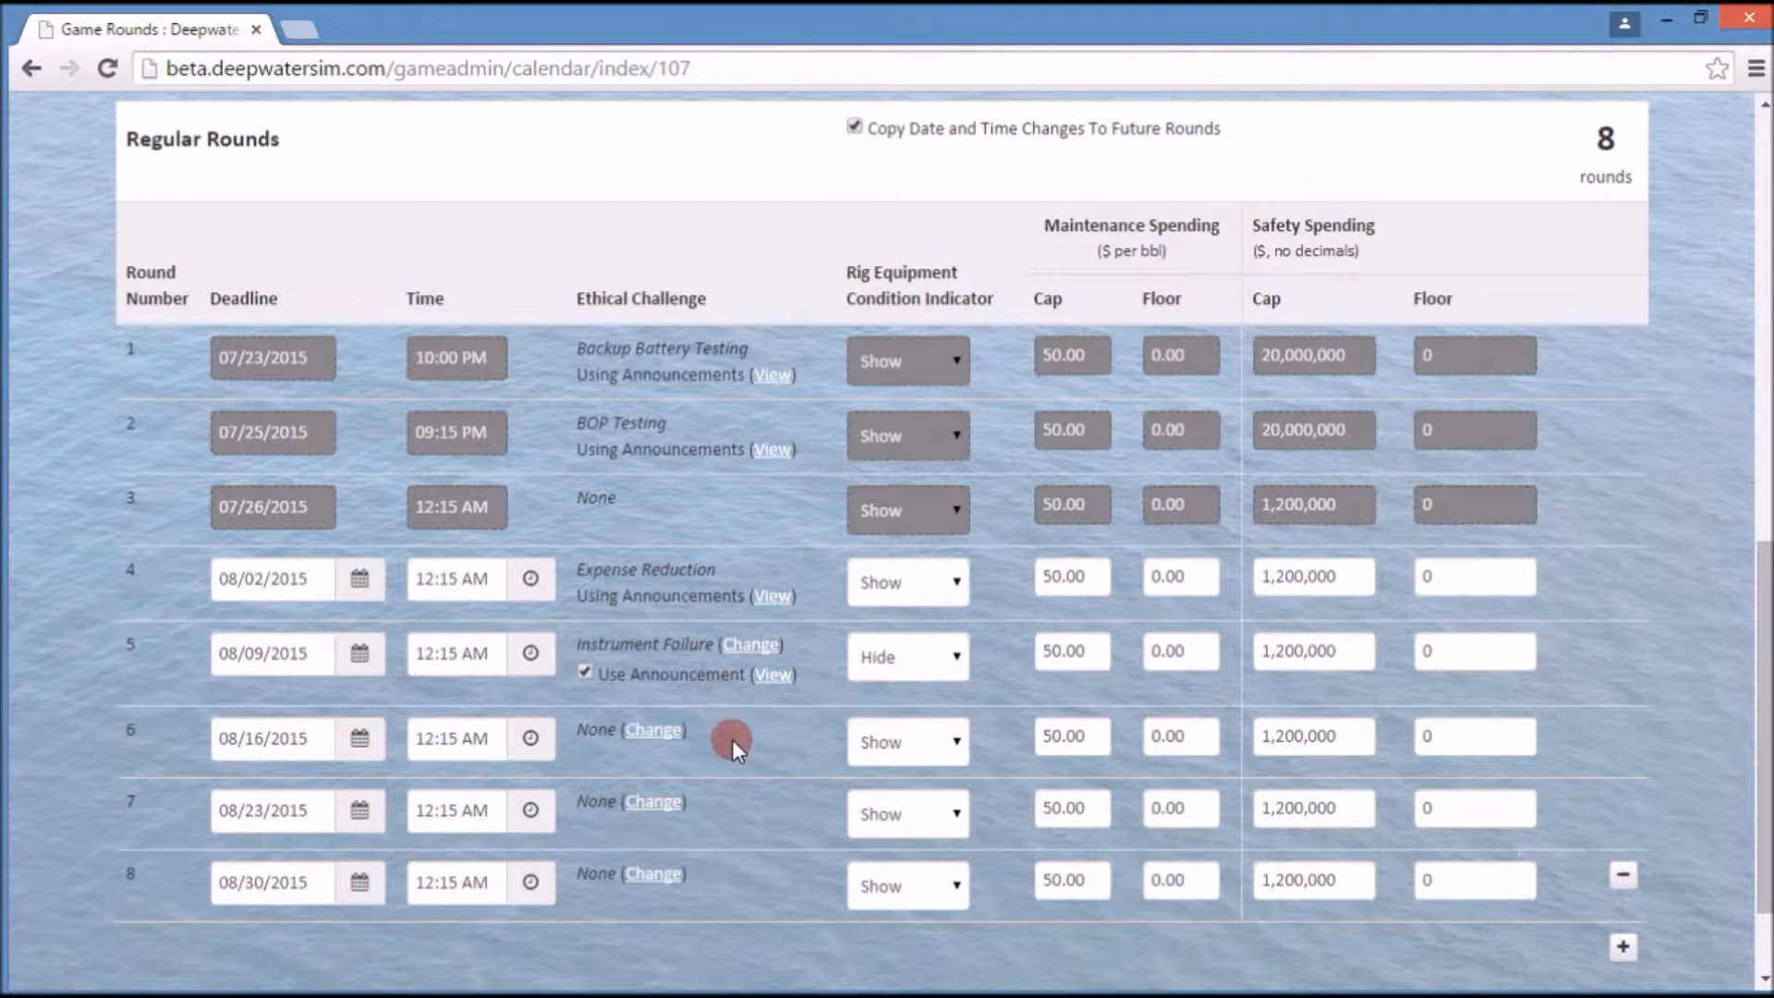
pyautogui.scroll(-2, 731, 746)
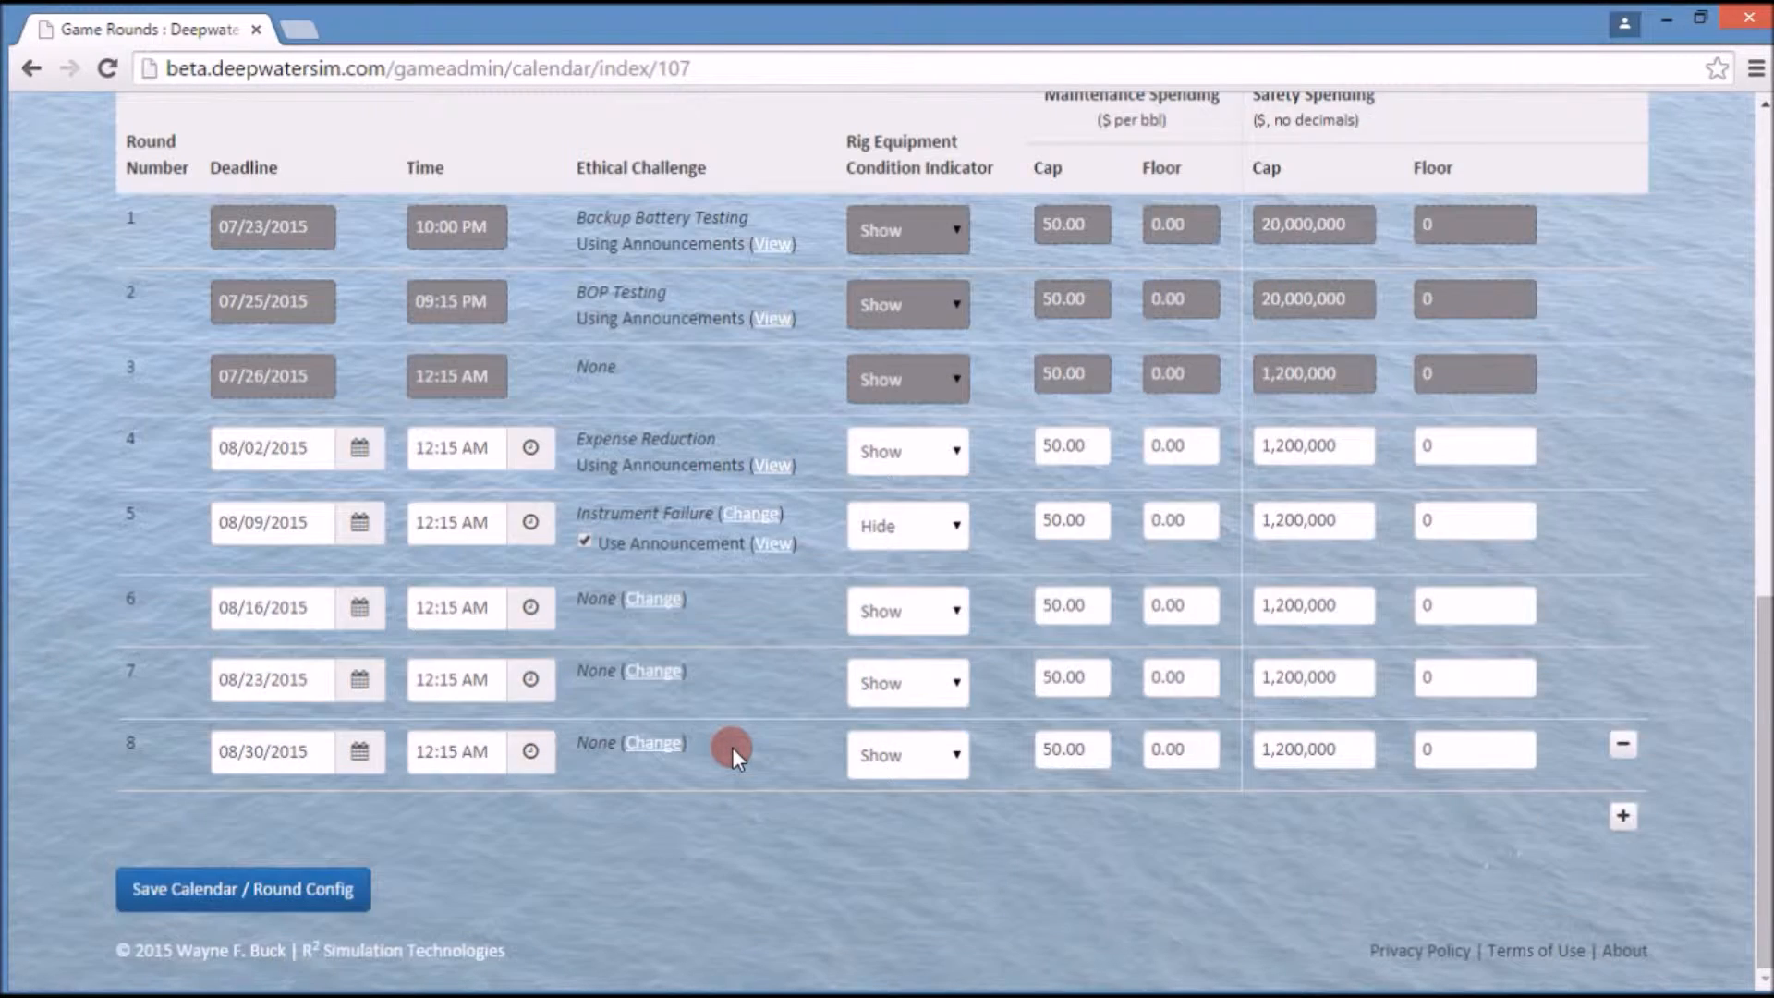
# Step: Browse the available ethical challenges for regular round 6 and assign Release Crude Oil Assay to it
pyautogui.click(650, 600)
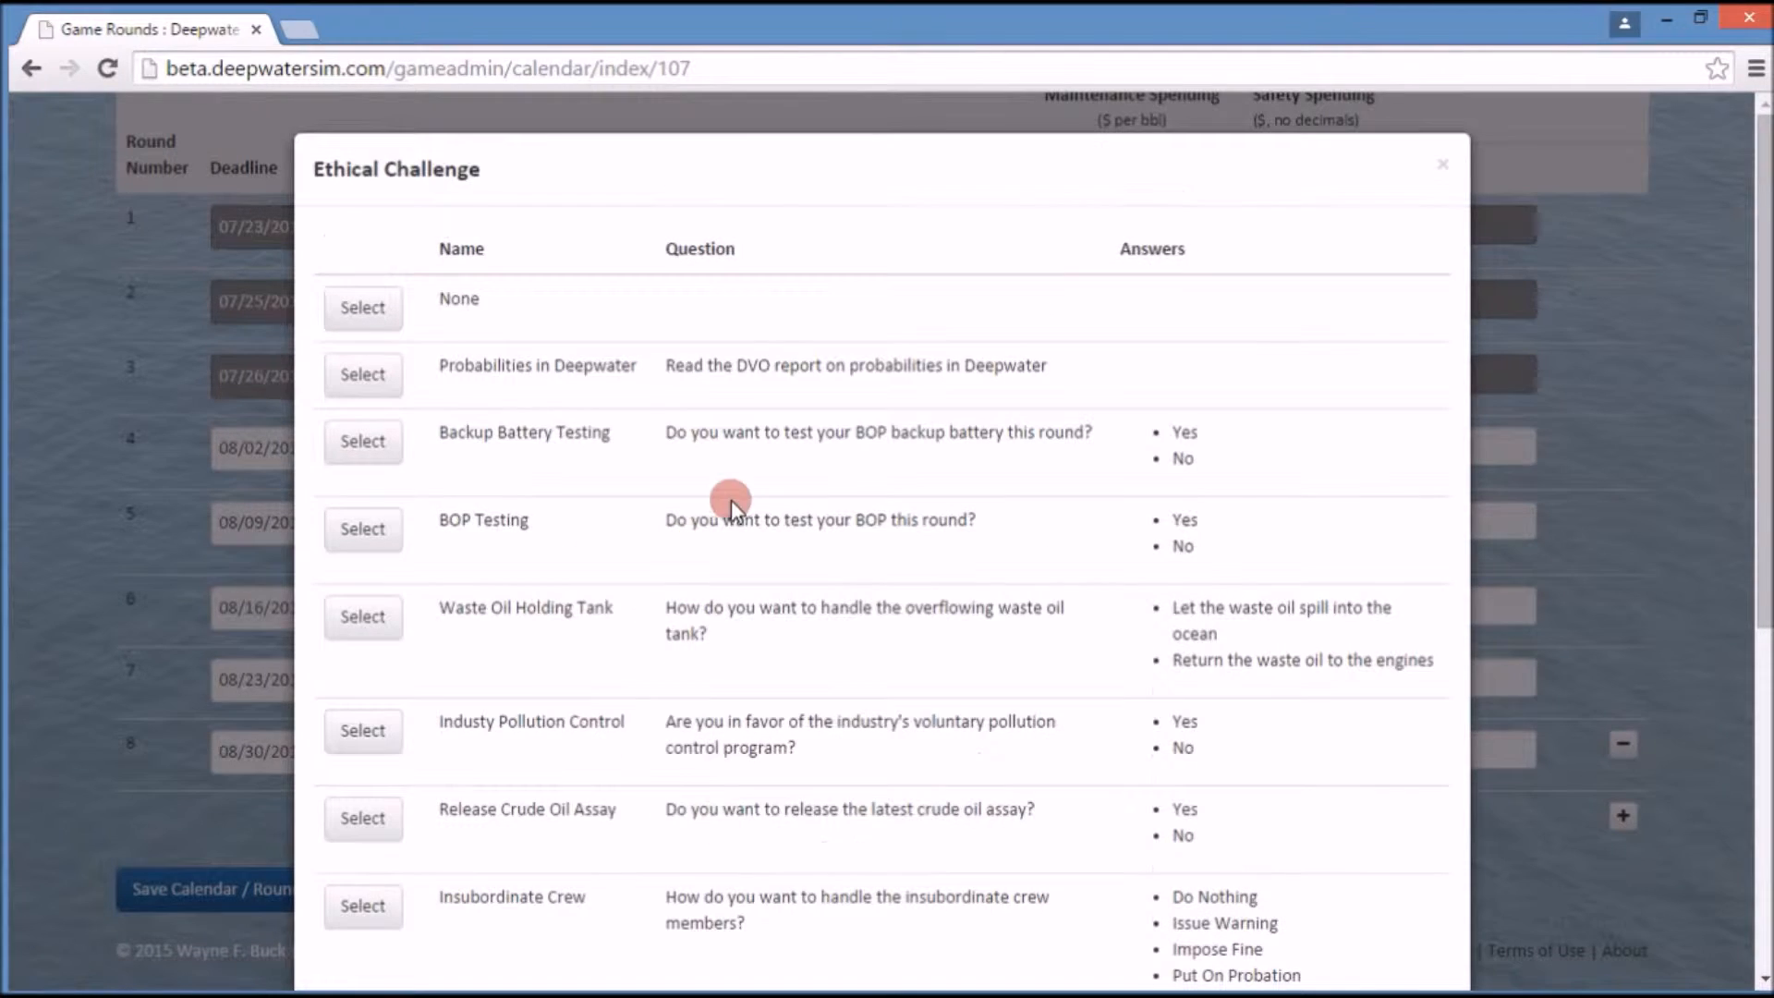
pyautogui.scroll(-5, 800, 514)
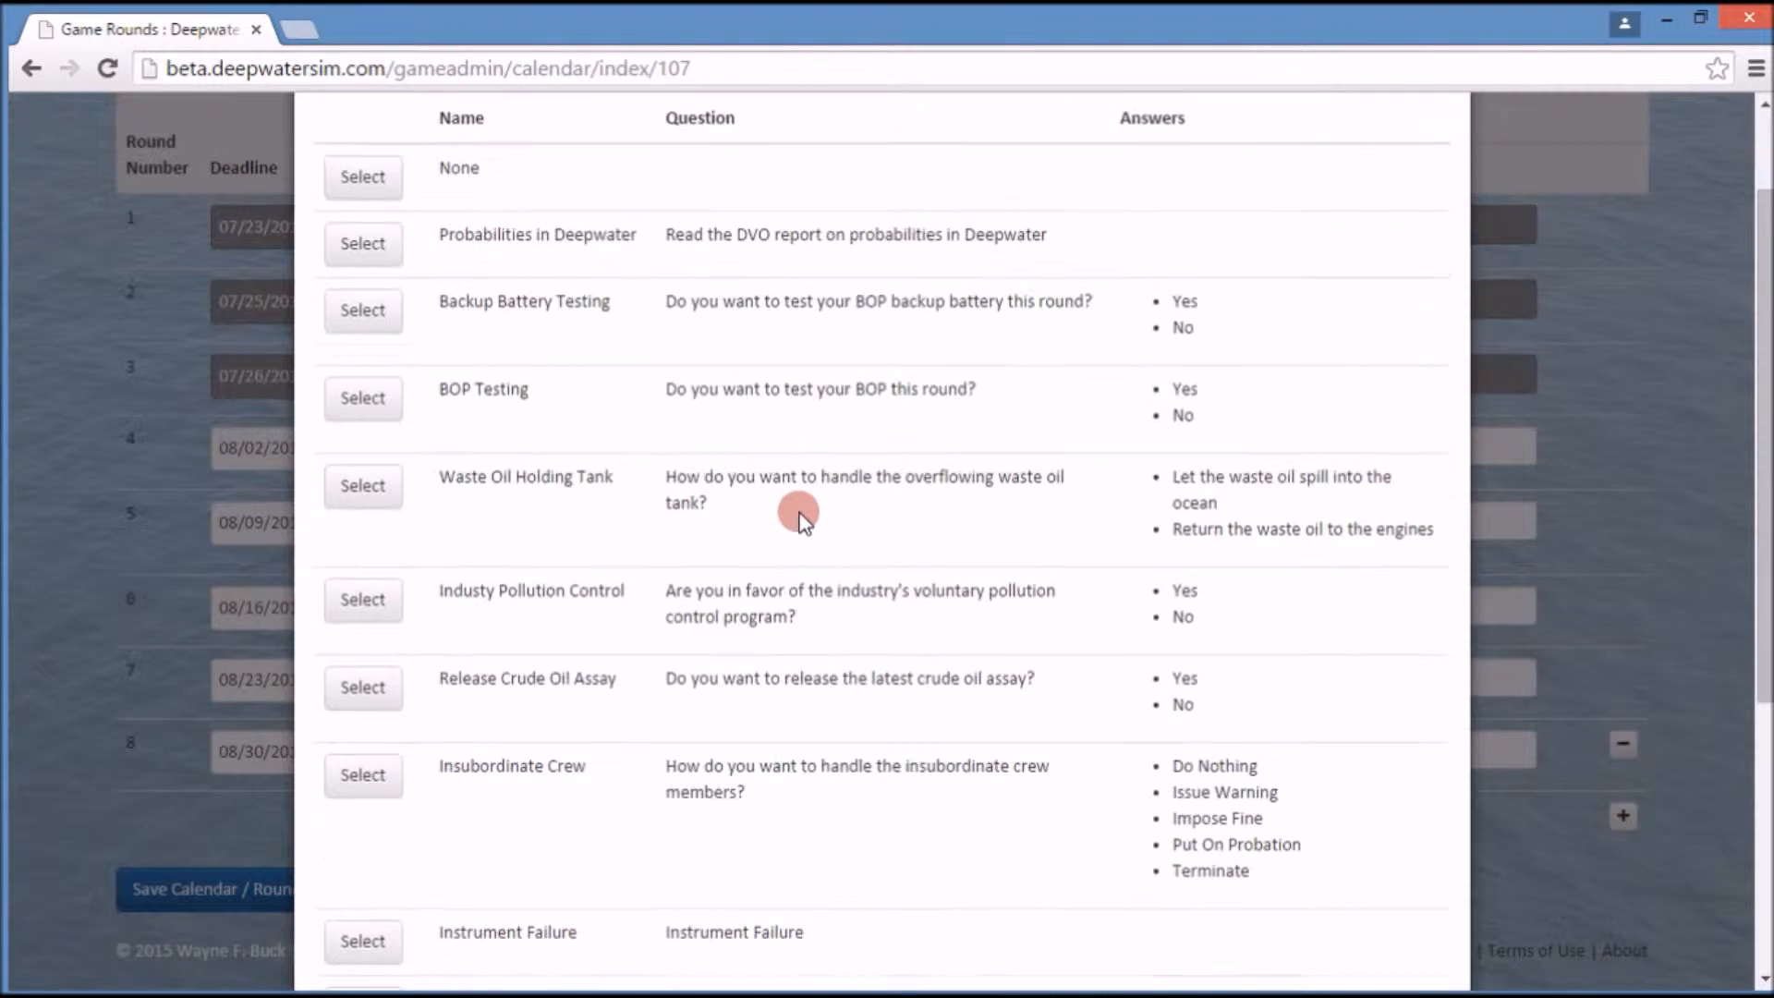
pyautogui.scroll(6, 795, 536)
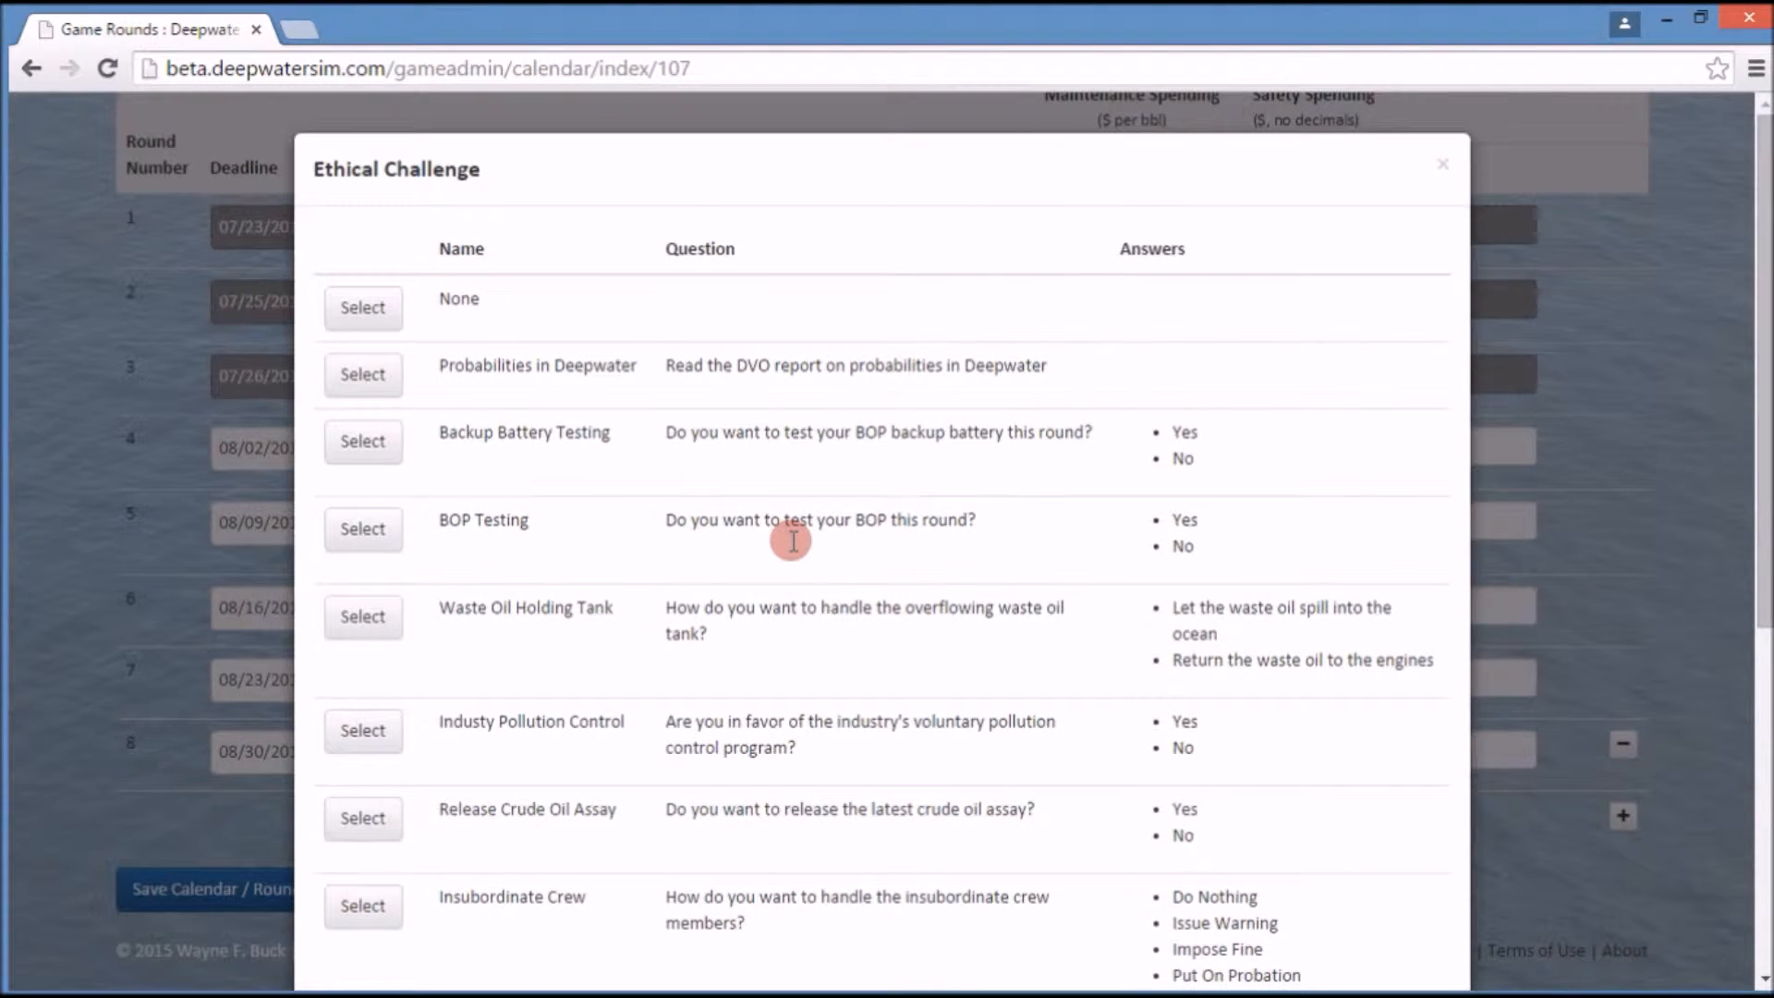
pyautogui.scroll(-5, 793, 542)
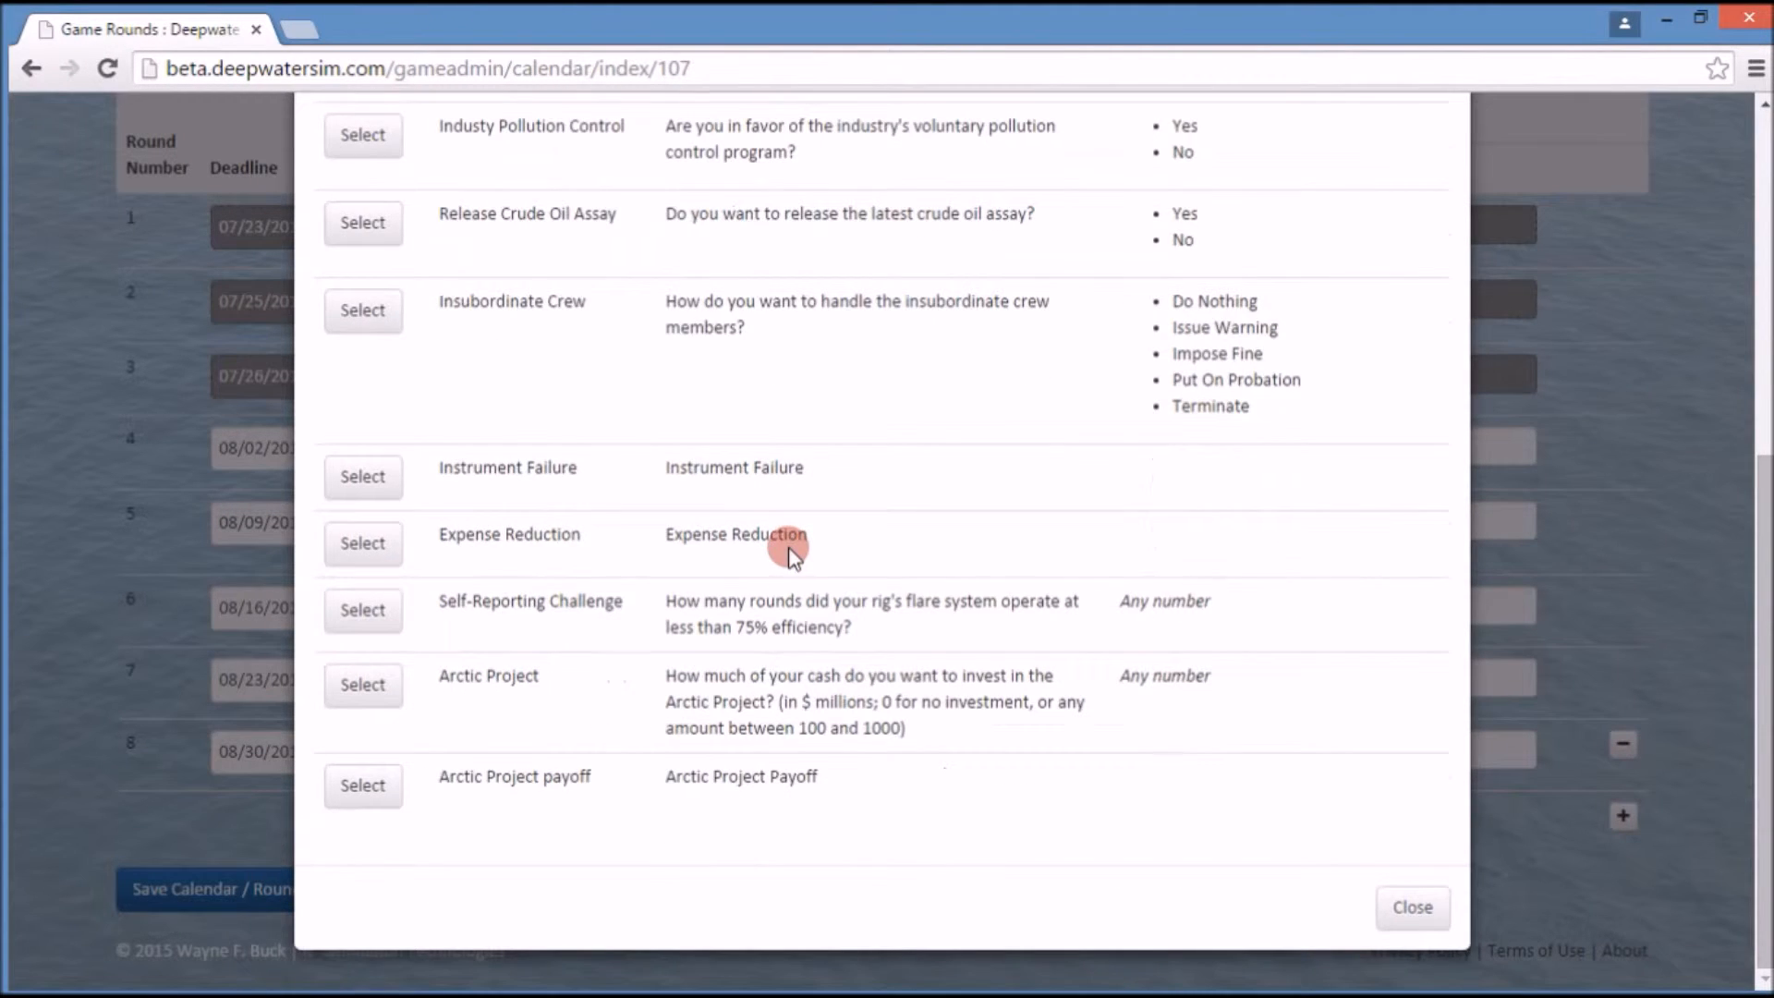
pyautogui.scroll(5, 787, 546)
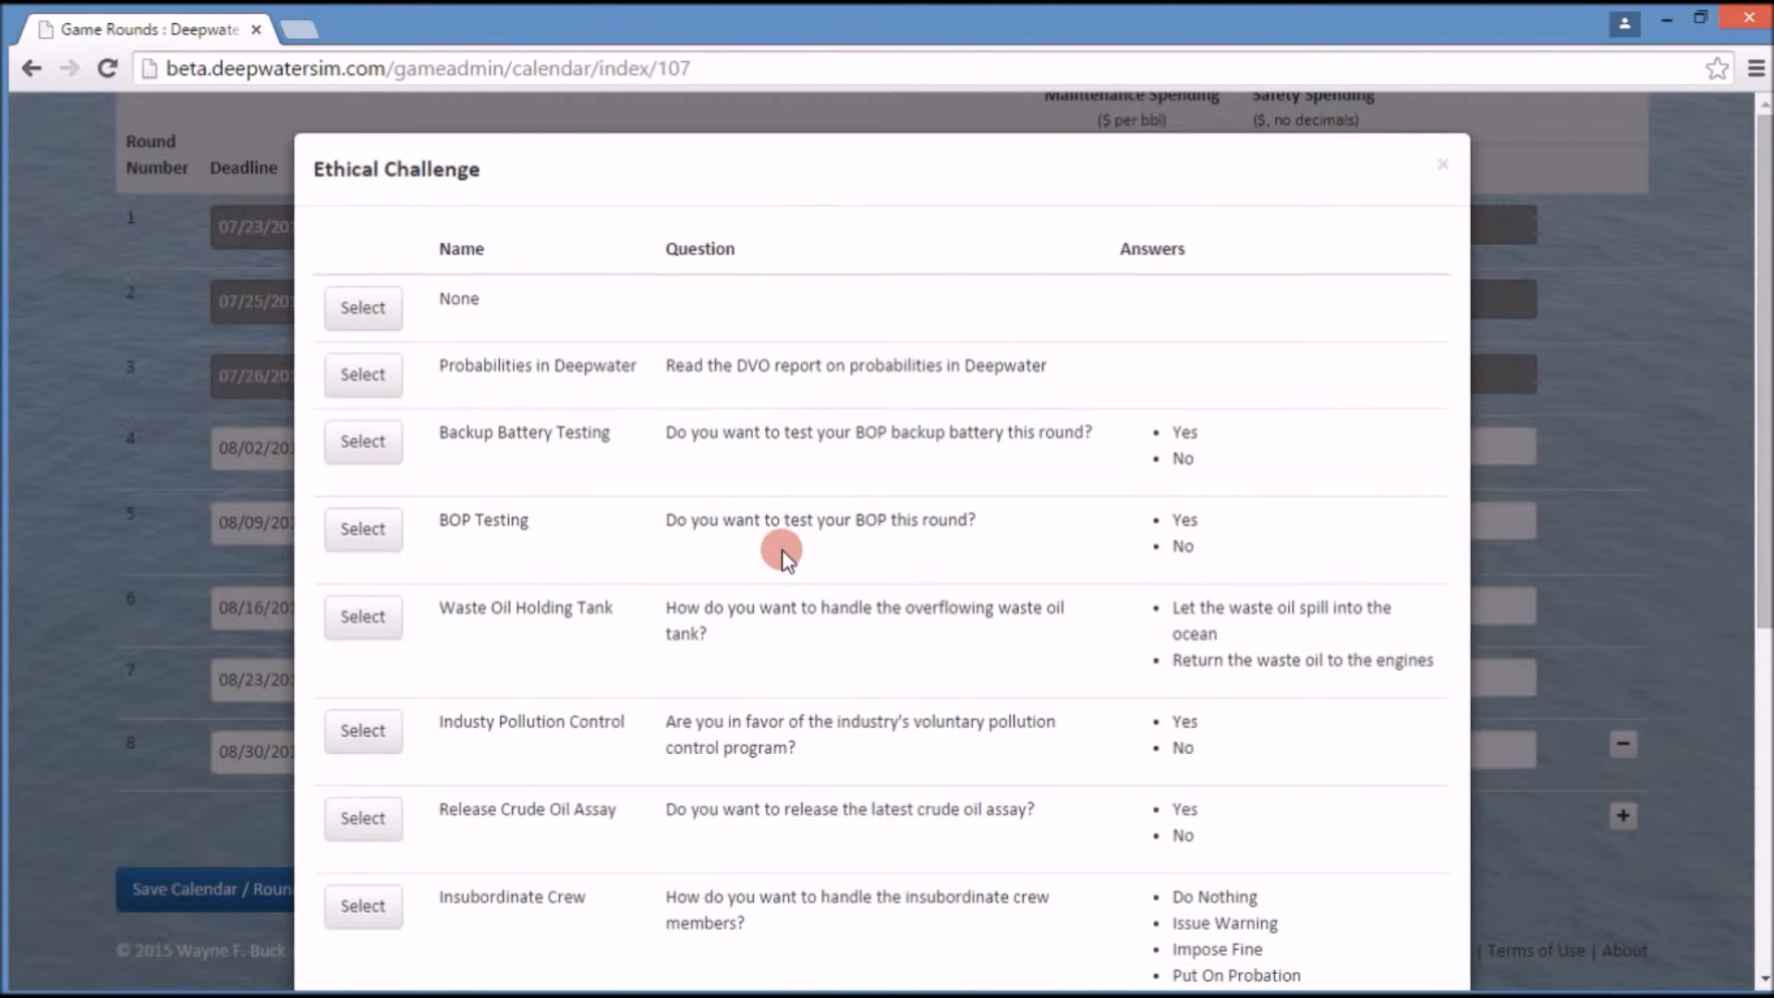
pyautogui.scroll(-5, 782, 555)
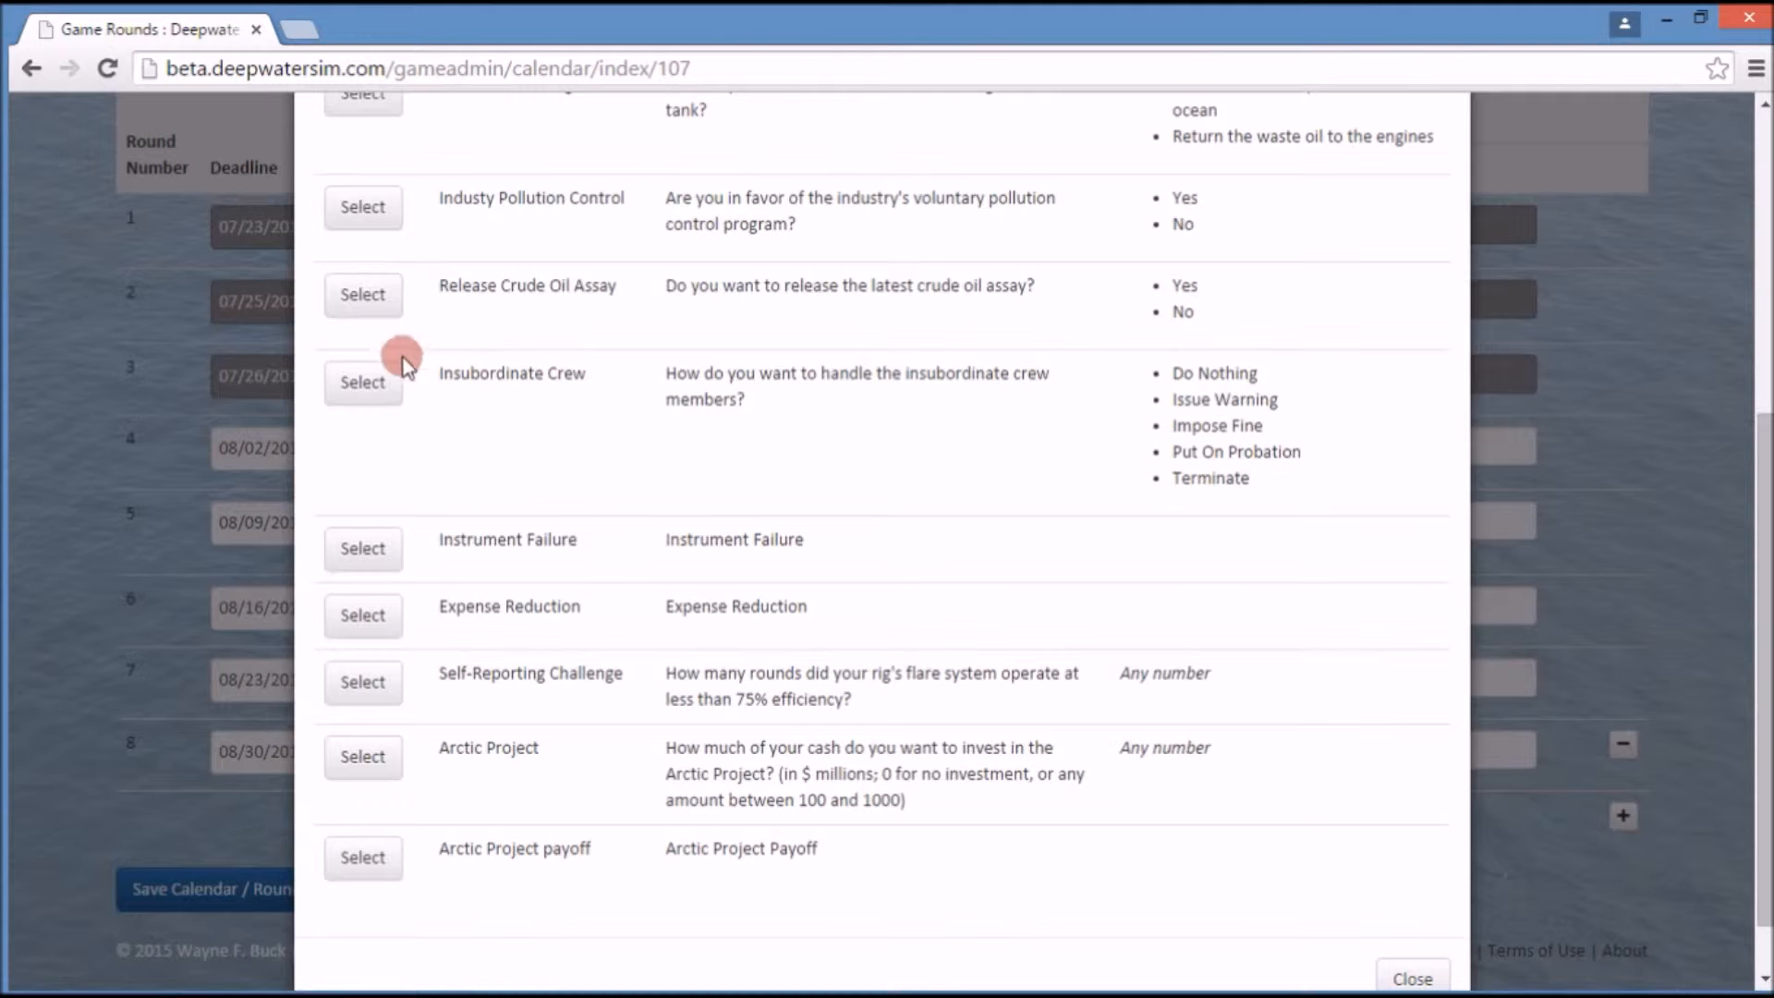
pyautogui.click(372, 296)
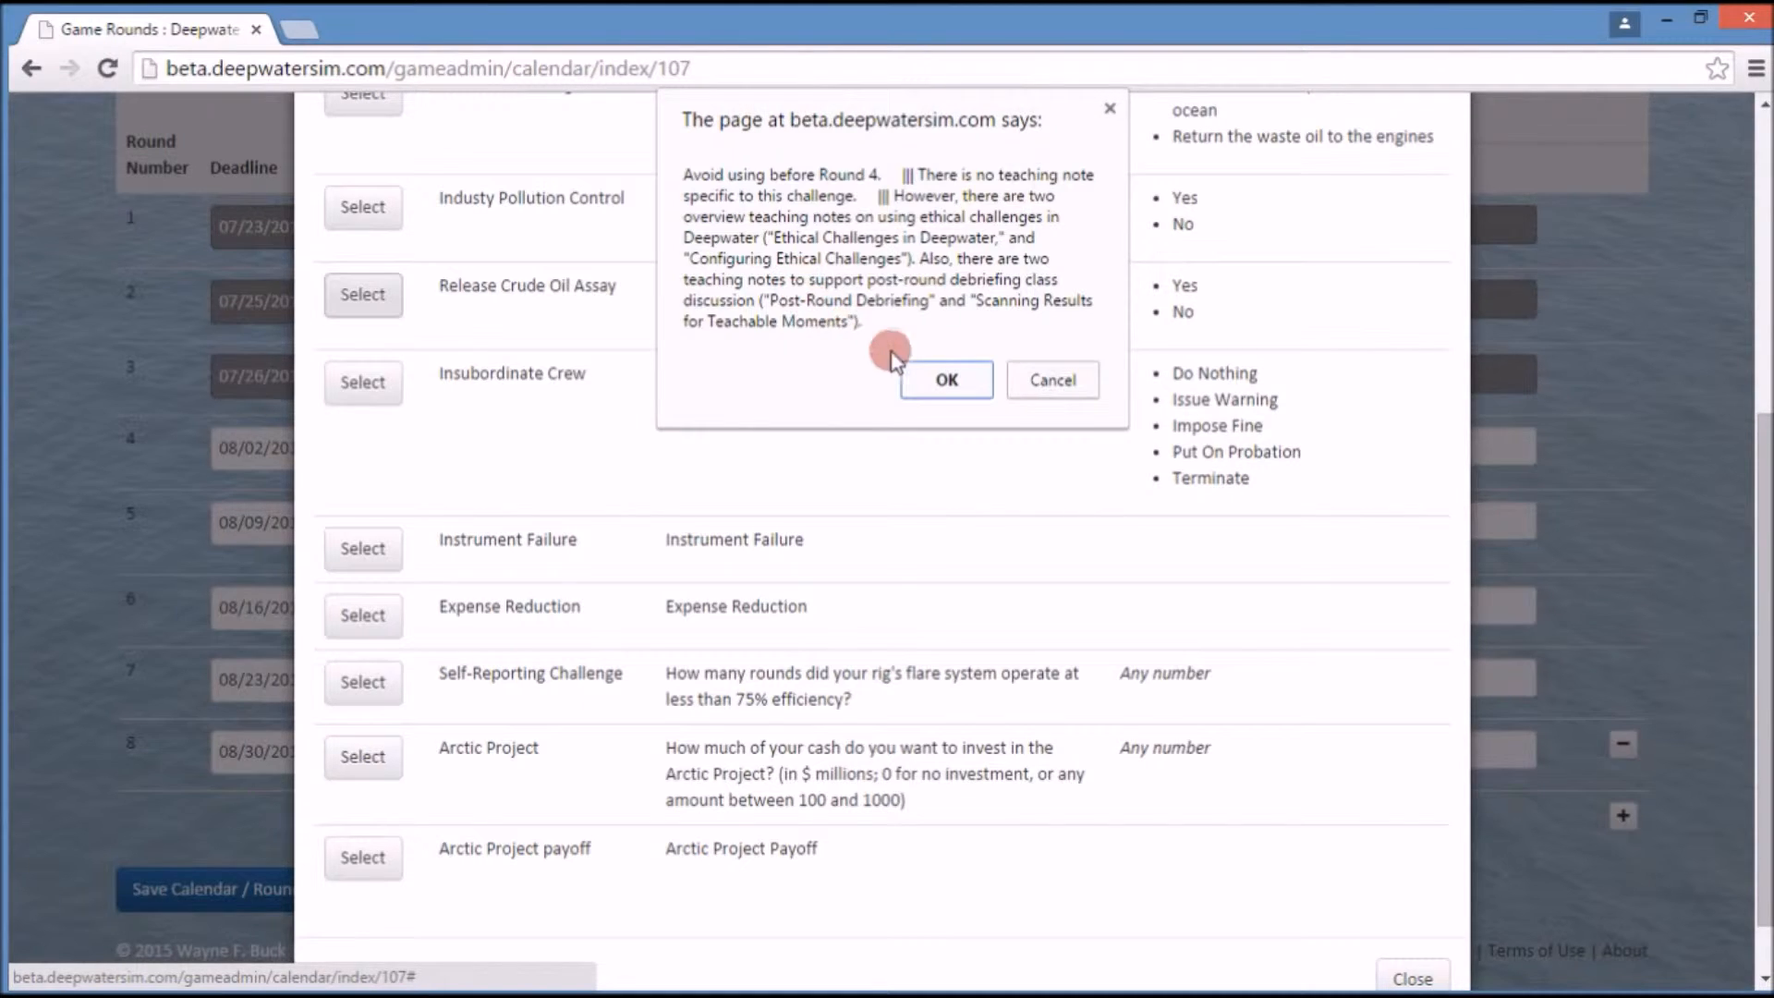
pyautogui.click(943, 381)
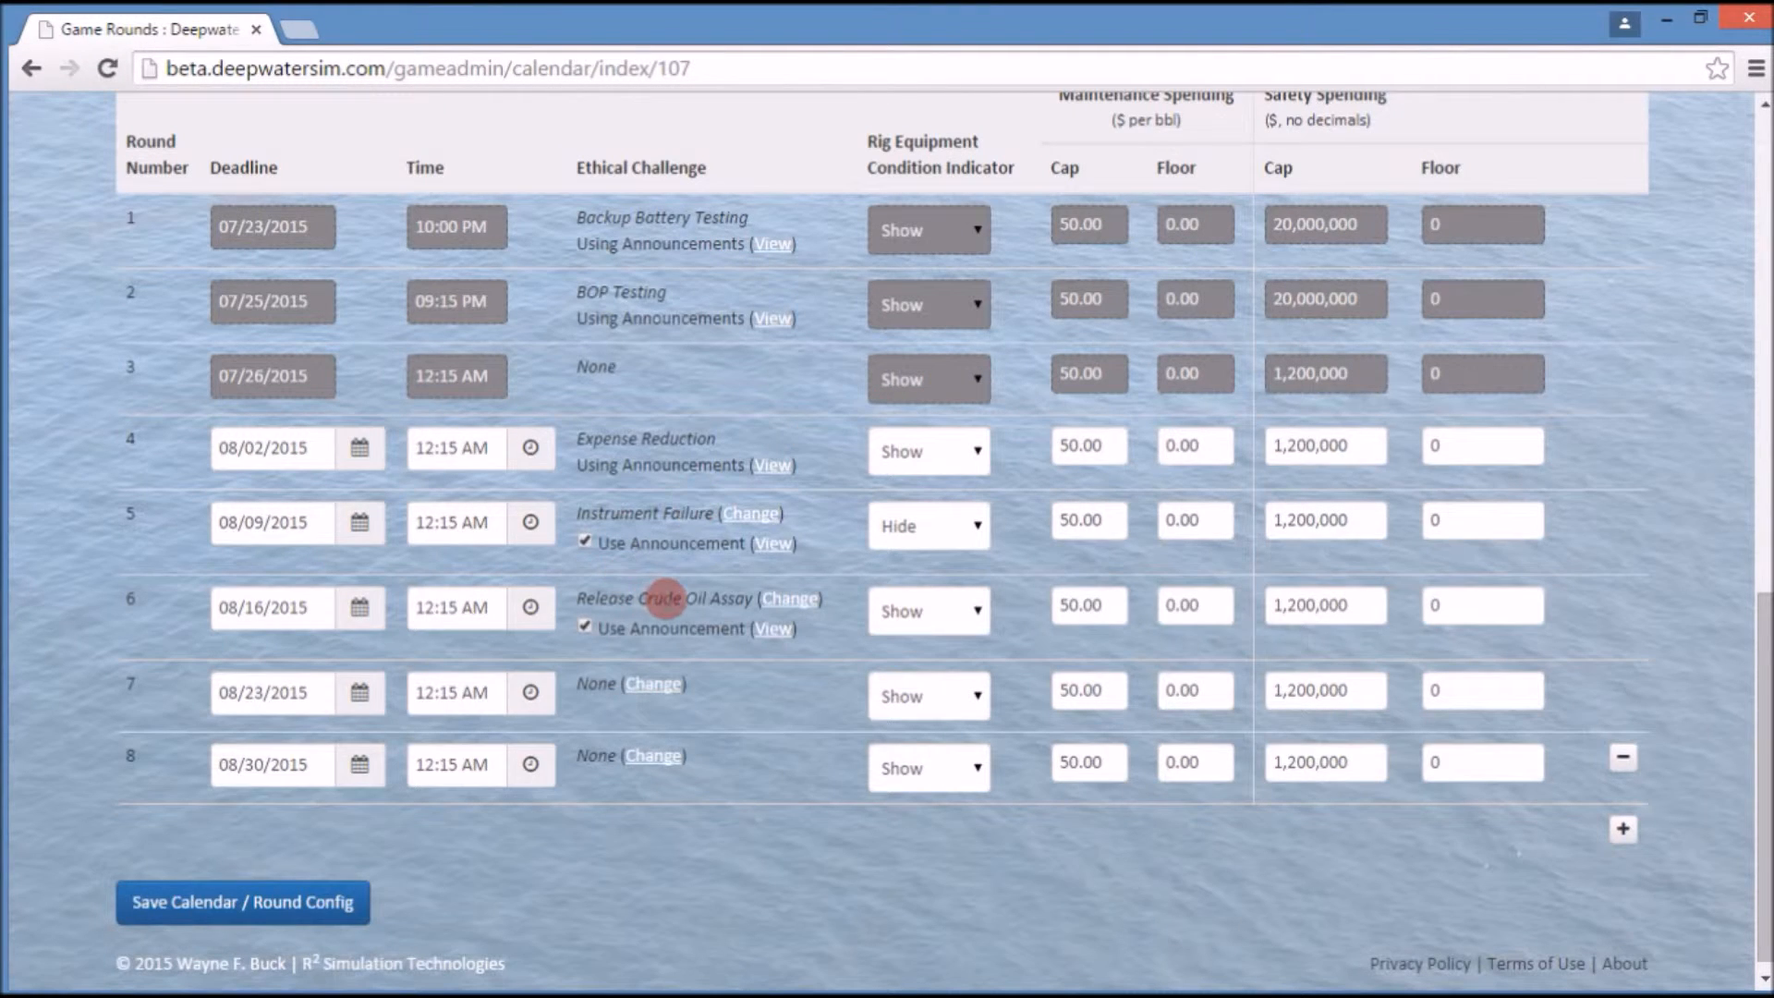
# Step: Read the announcement attached to round 6's Release Crude Oil Assay challenge and close it
pyautogui.scroll(-1, 739, 647)
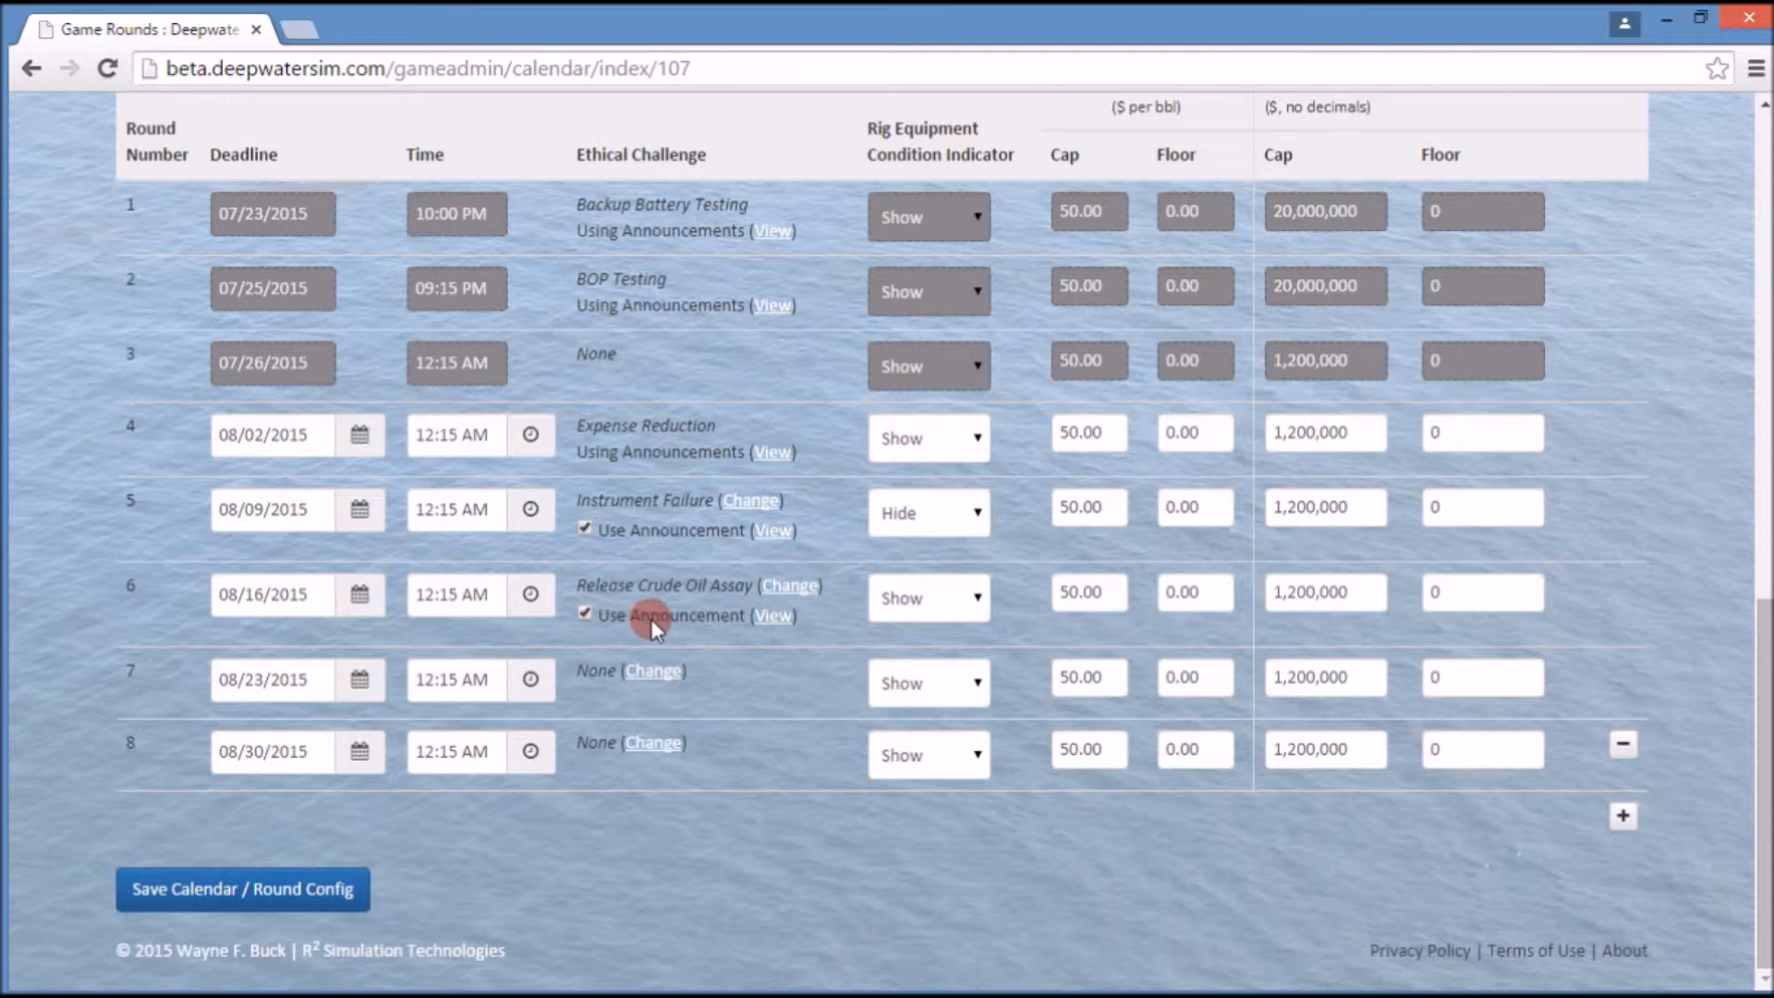
pyautogui.click(766, 616)
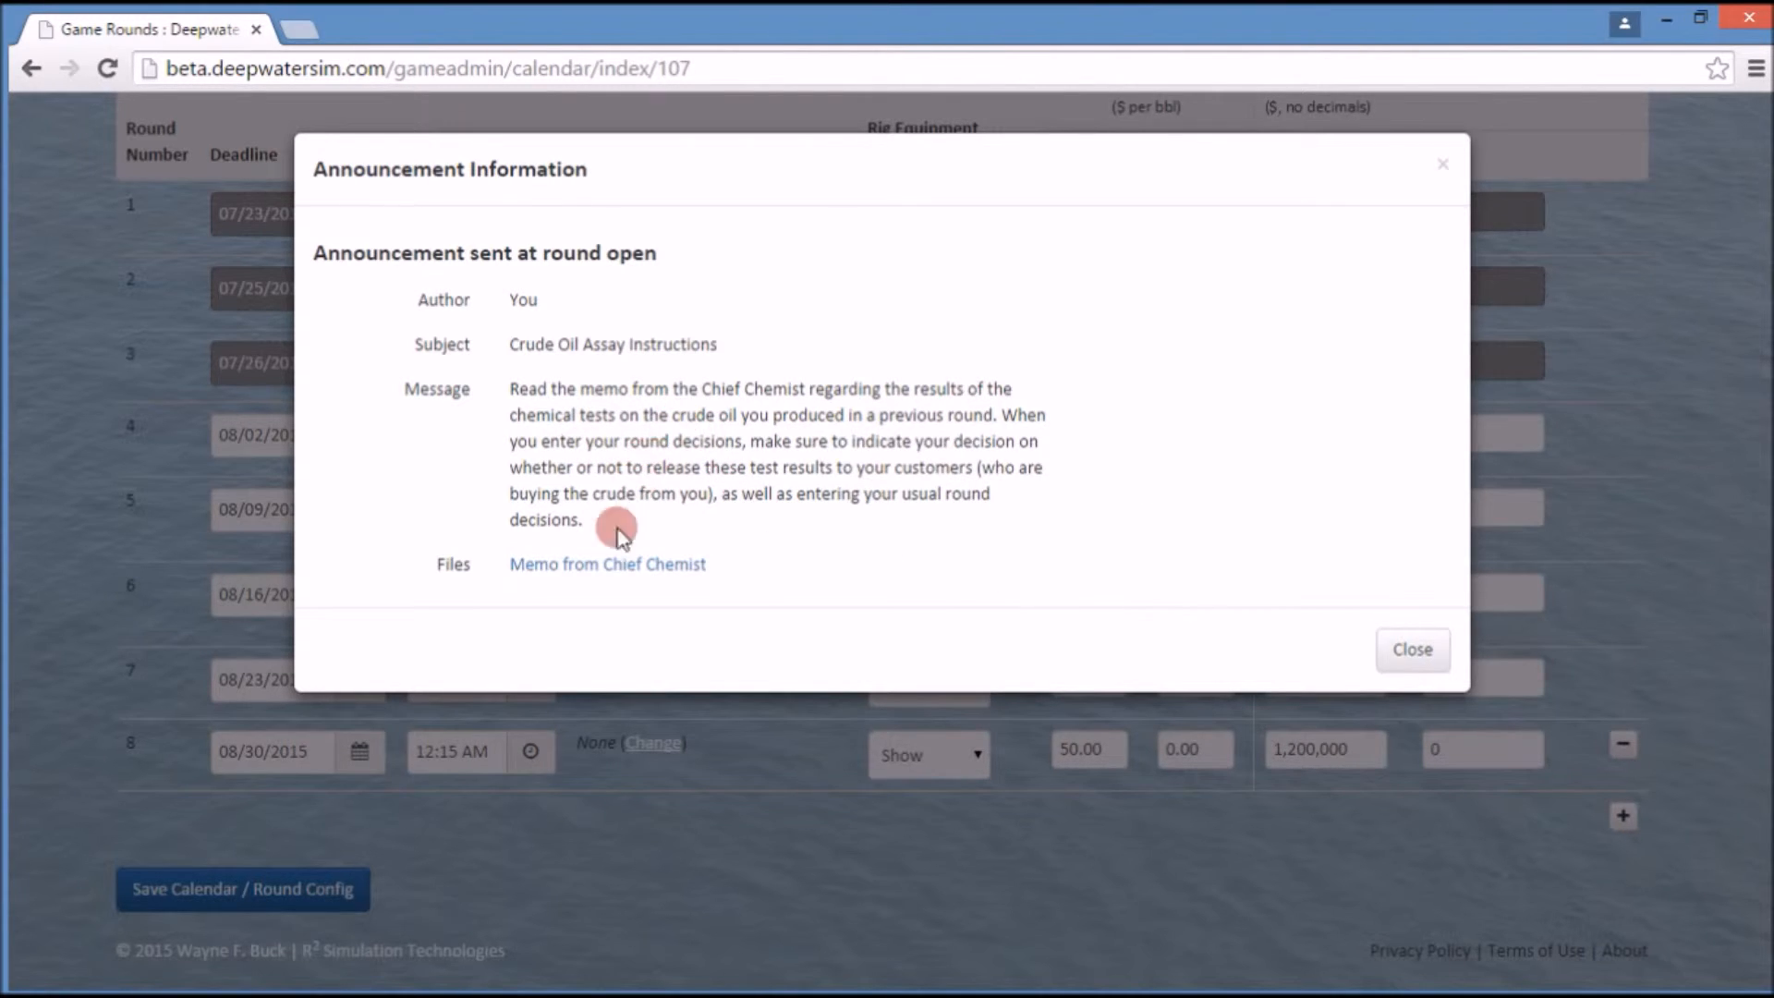
pyautogui.click(606, 586)
pyautogui.click(1405, 649)
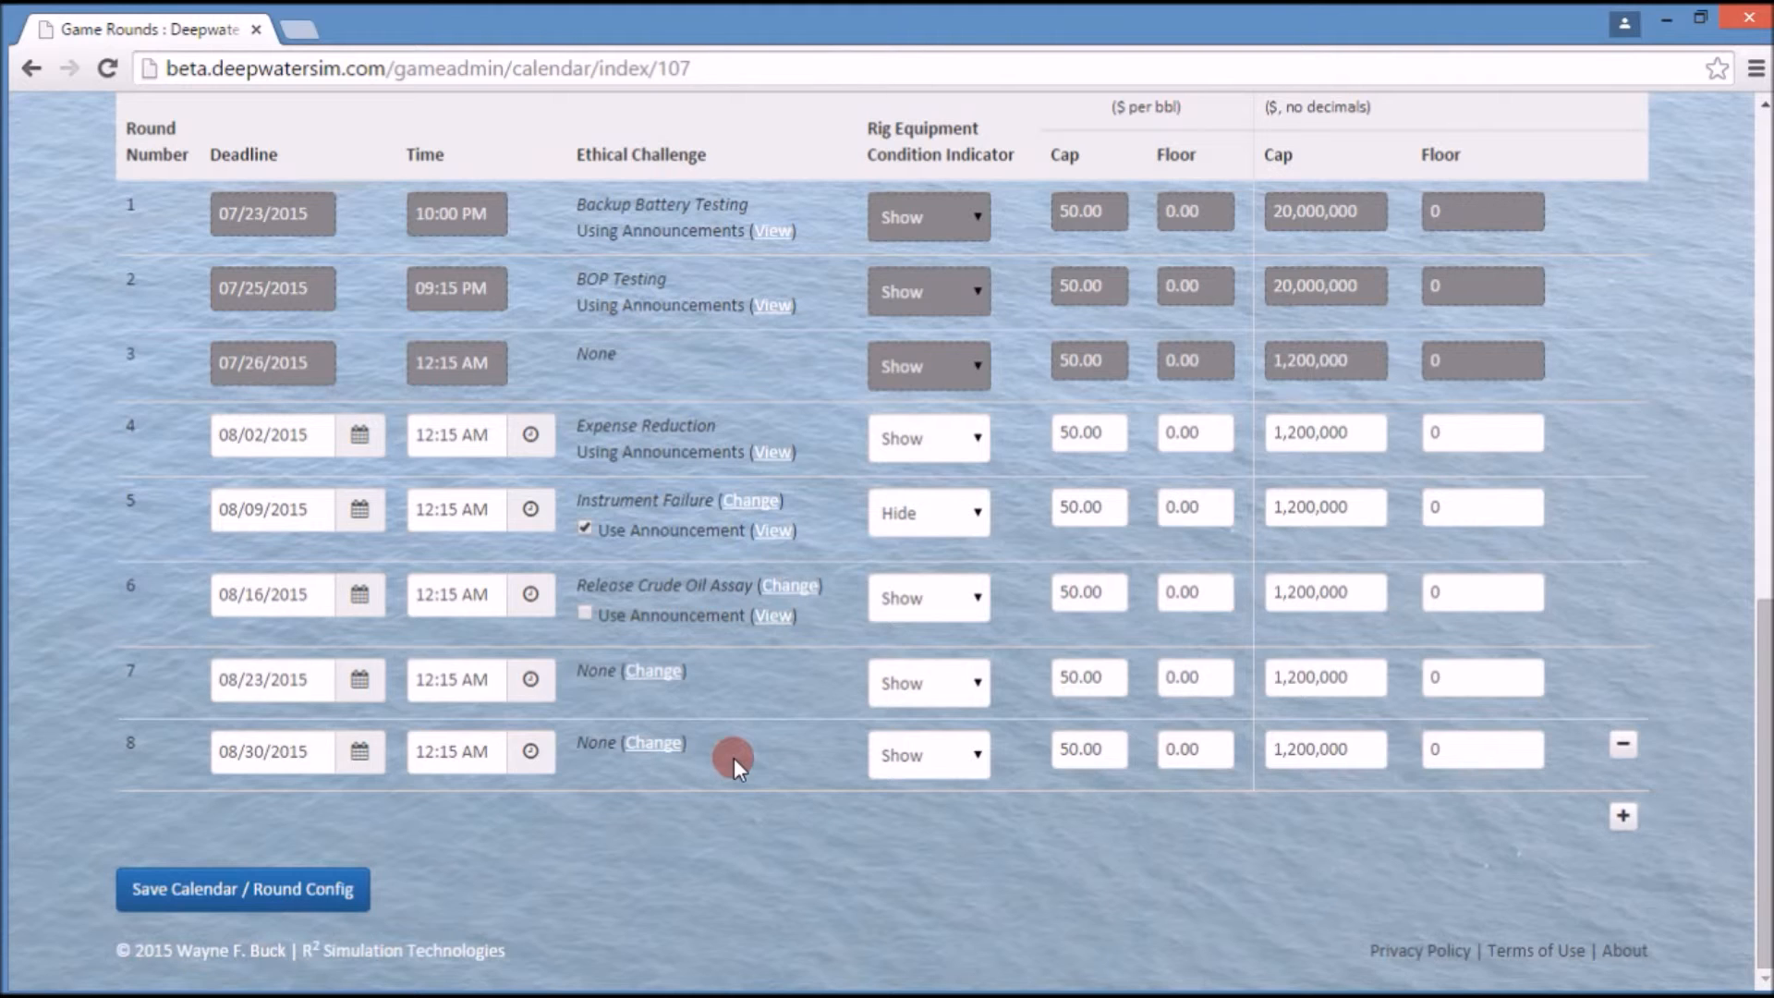
# Step: Enable the announcement for round 6's ethical challenge and check its message and attached memo
pyautogui.click(585, 614)
pyautogui.click(773, 616)
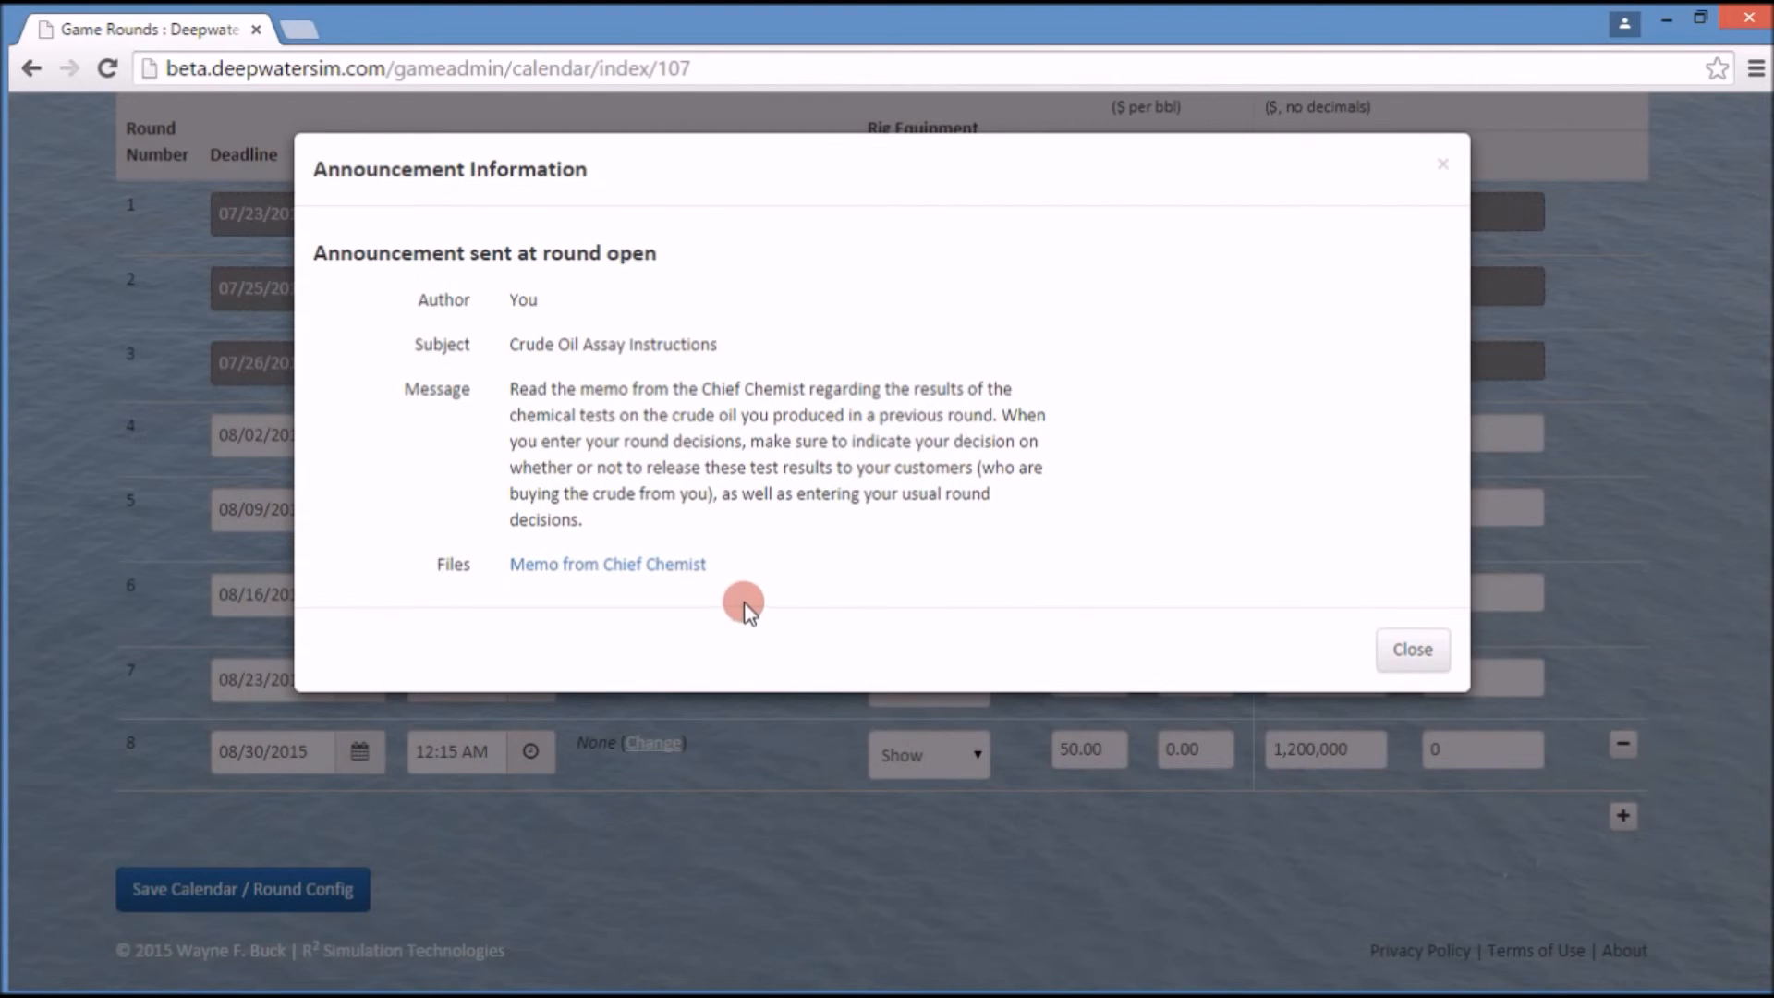
pyautogui.click(1405, 651)
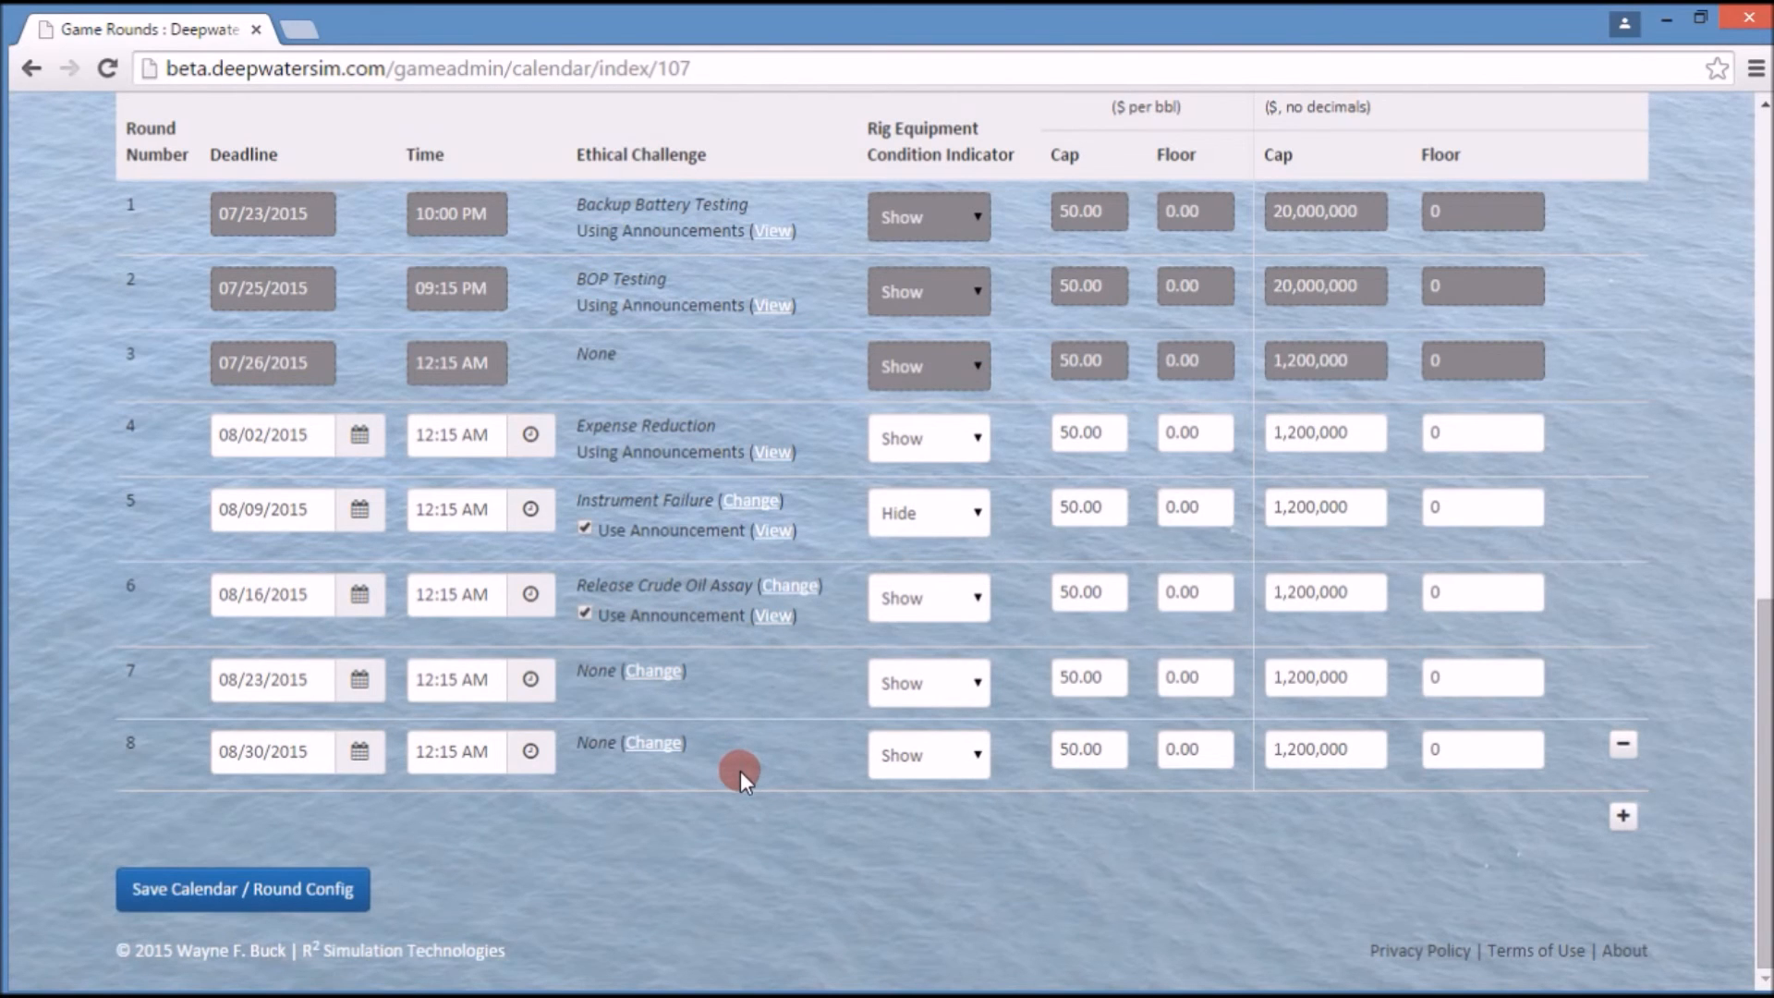
# Step: Review the rig equipment condition indicator settings of the practice and regular rounds
pyautogui.scroll(10, 740, 780)
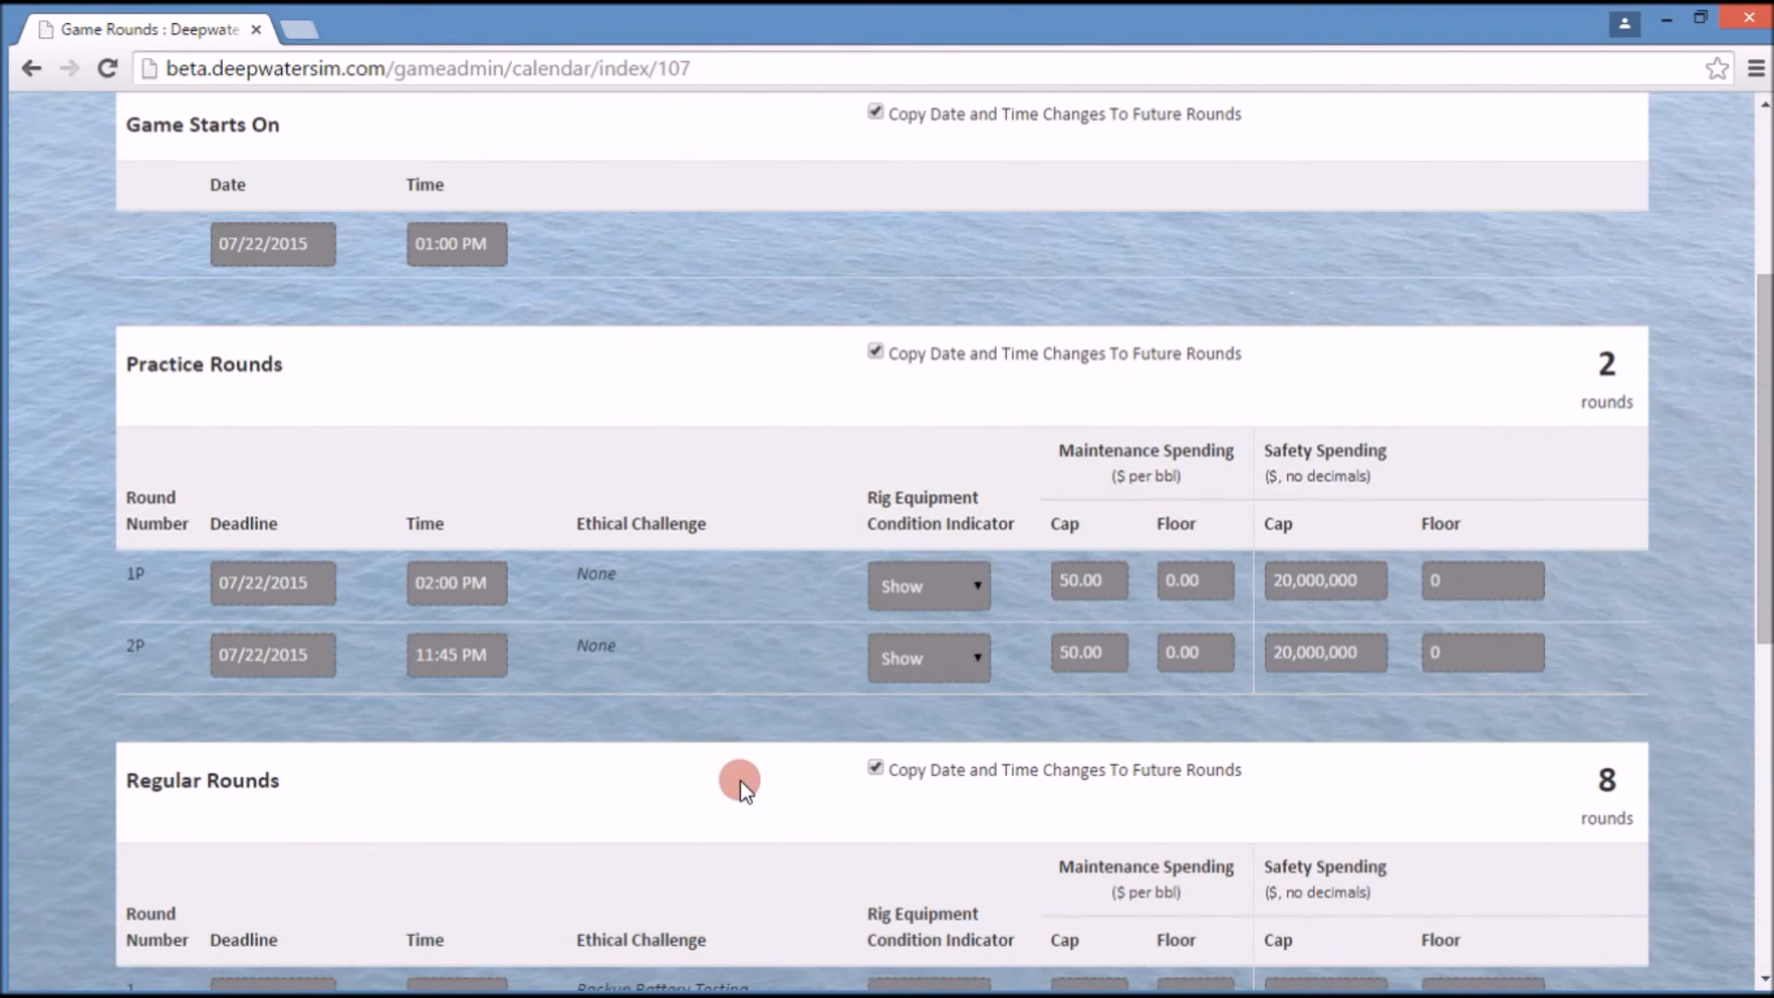
pyautogui.scroll(4, 740, 780)
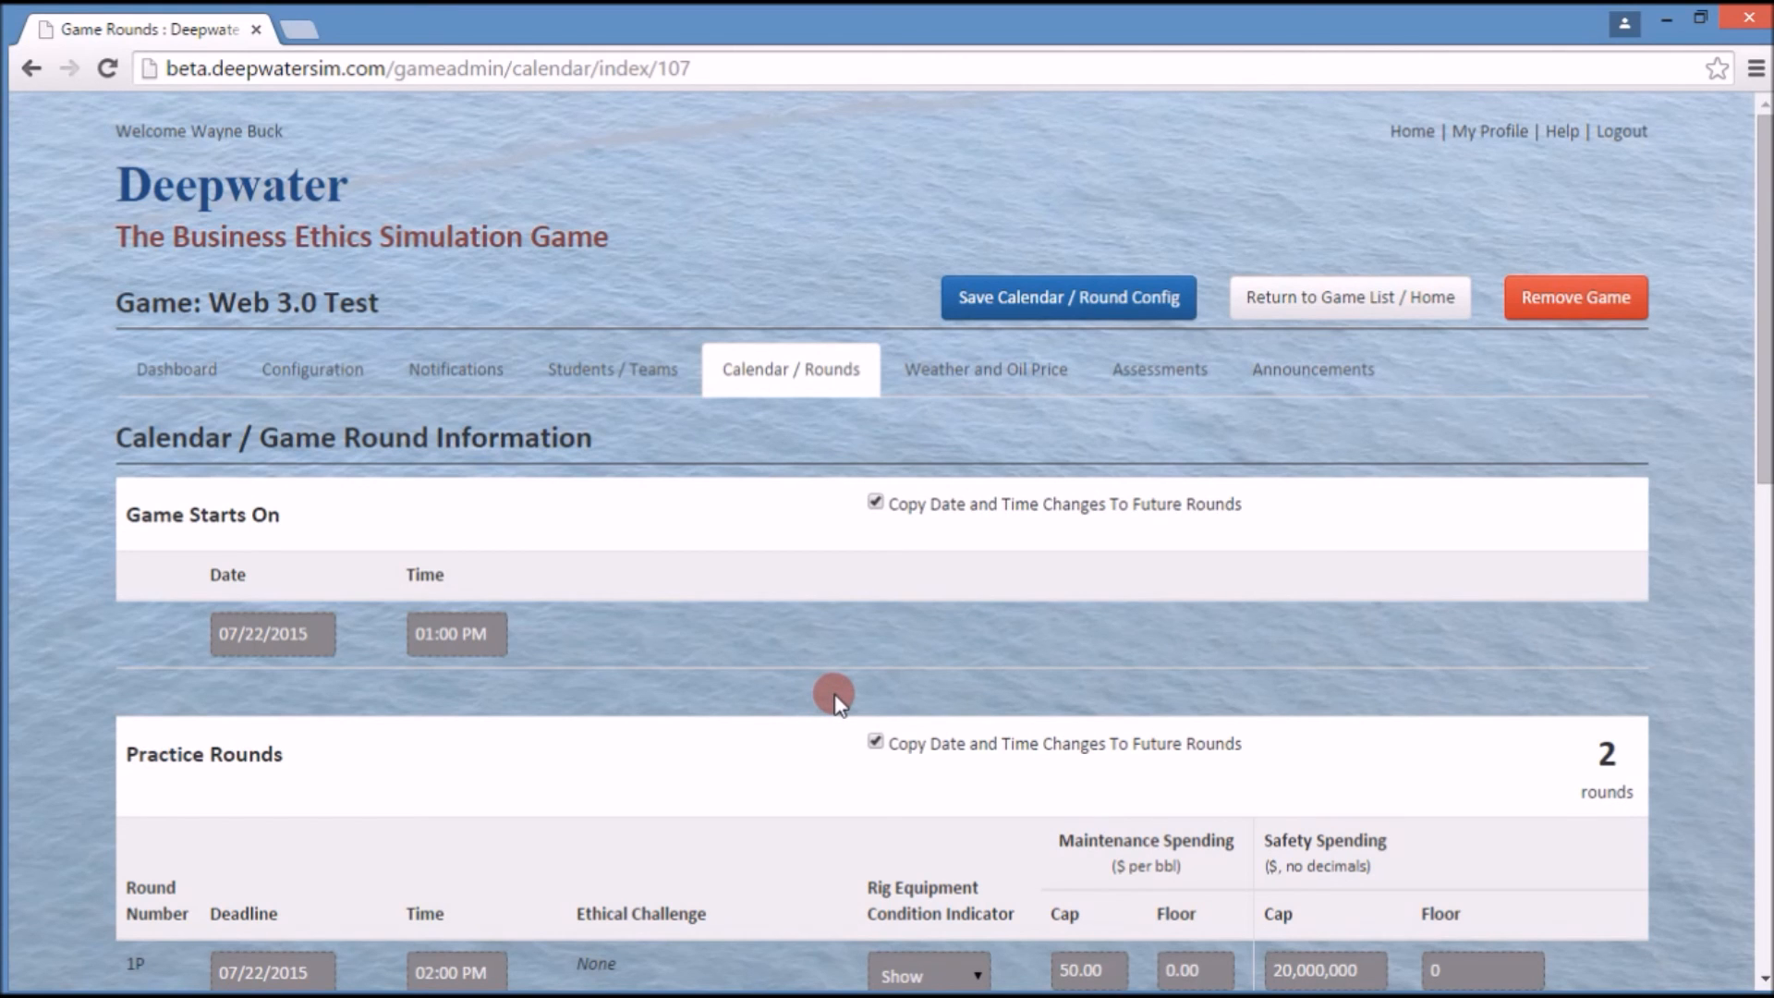
pyautogui.scroll(-7, 903, 660)
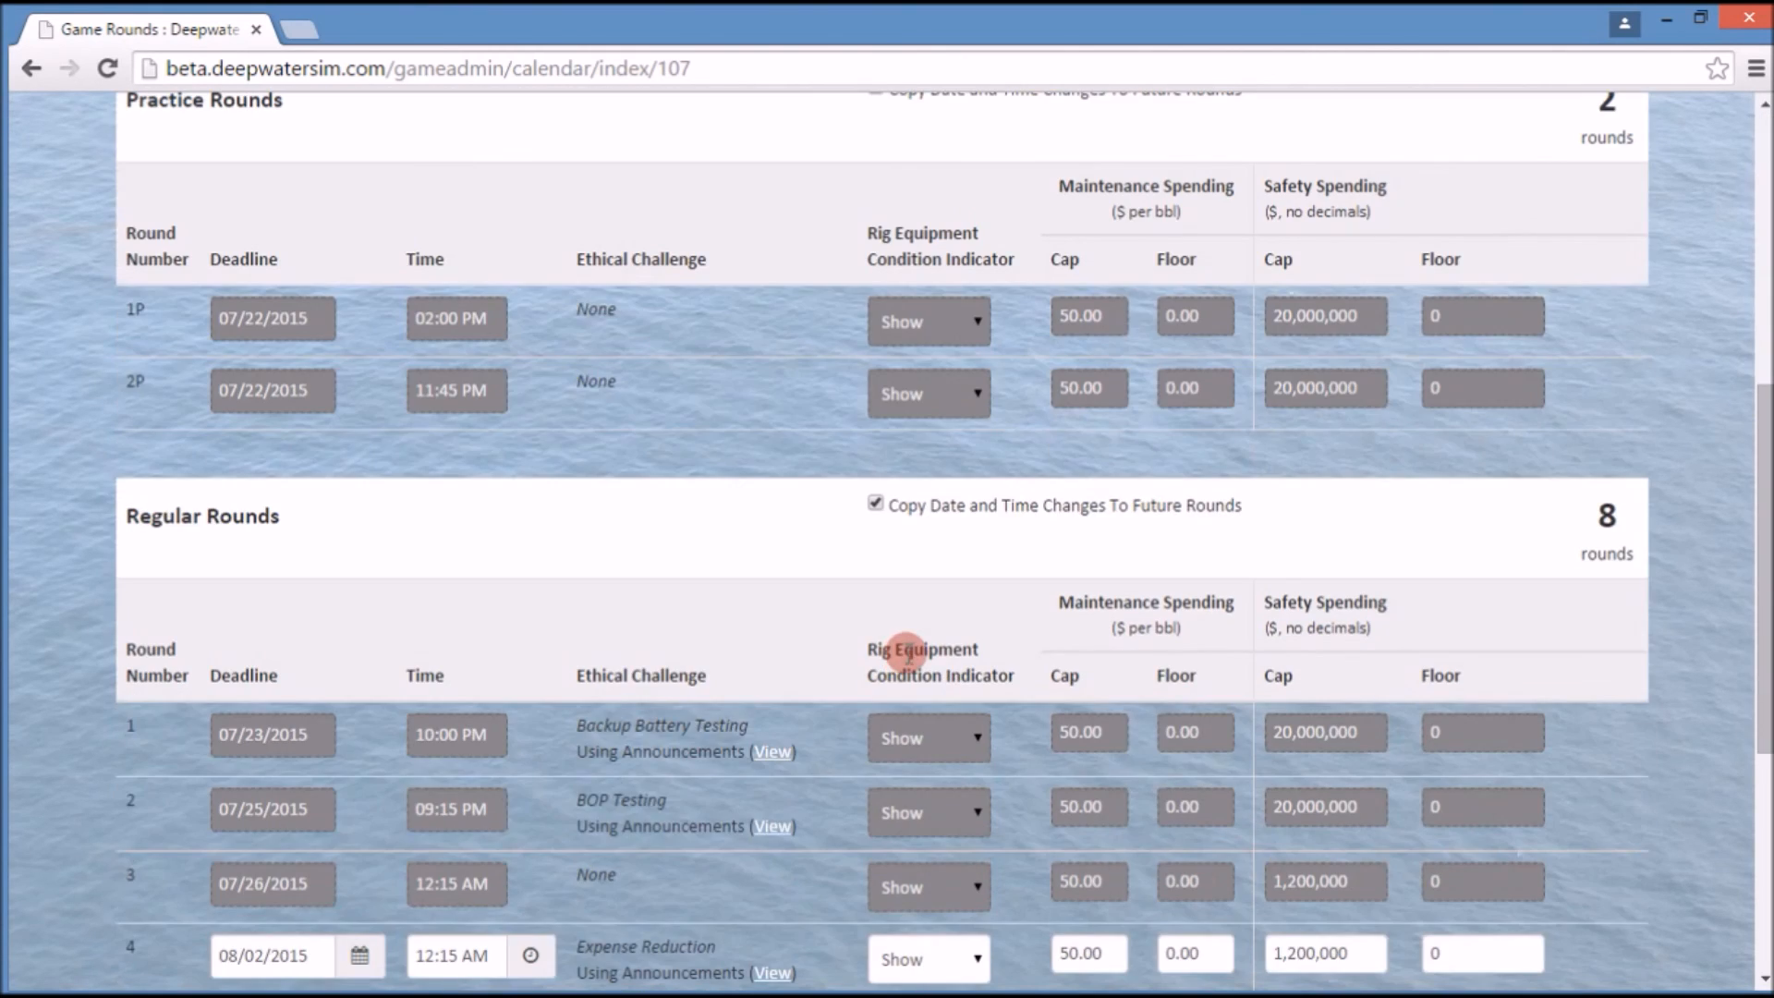